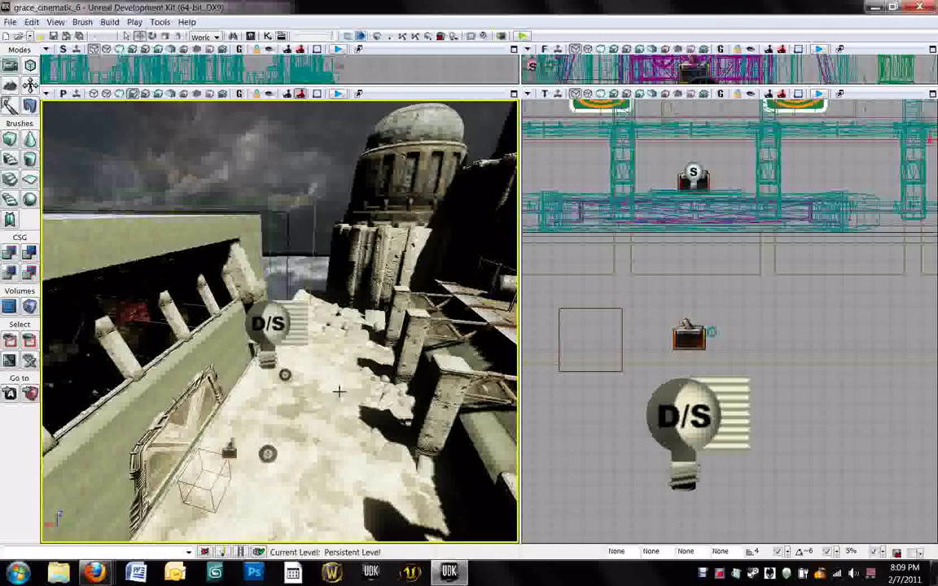
right_click_drag(374, 399, 180, 358)
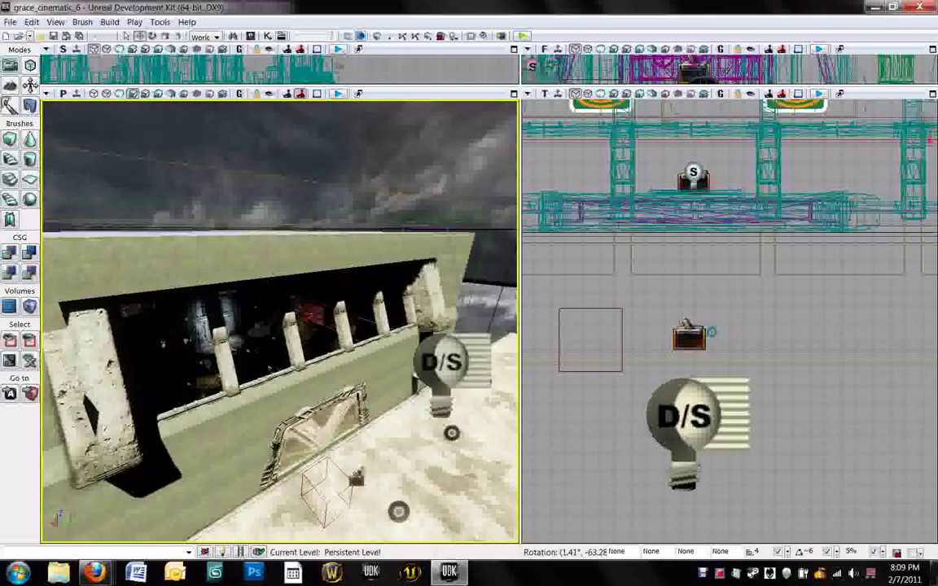
left_click_drag(244, 390, 91, 395)
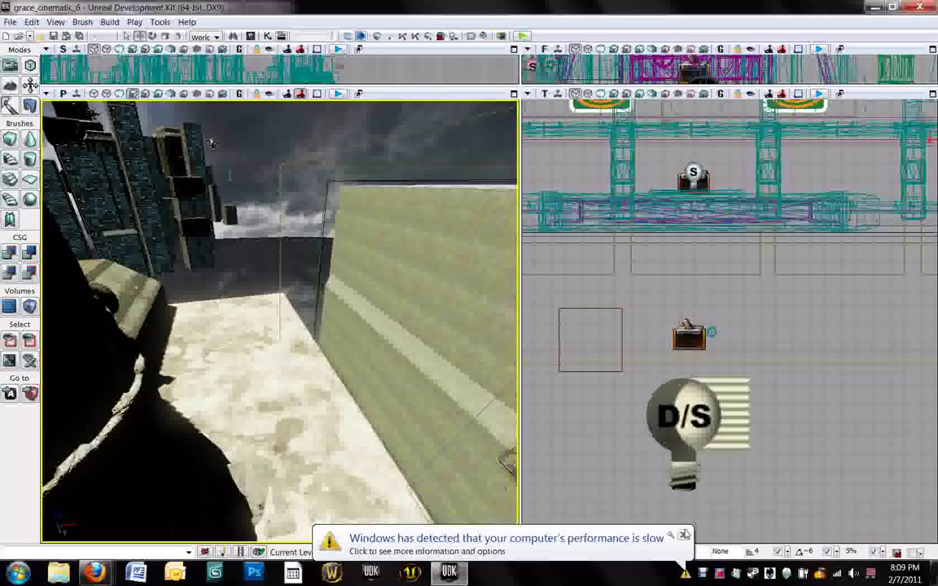
left_click(682, 534)
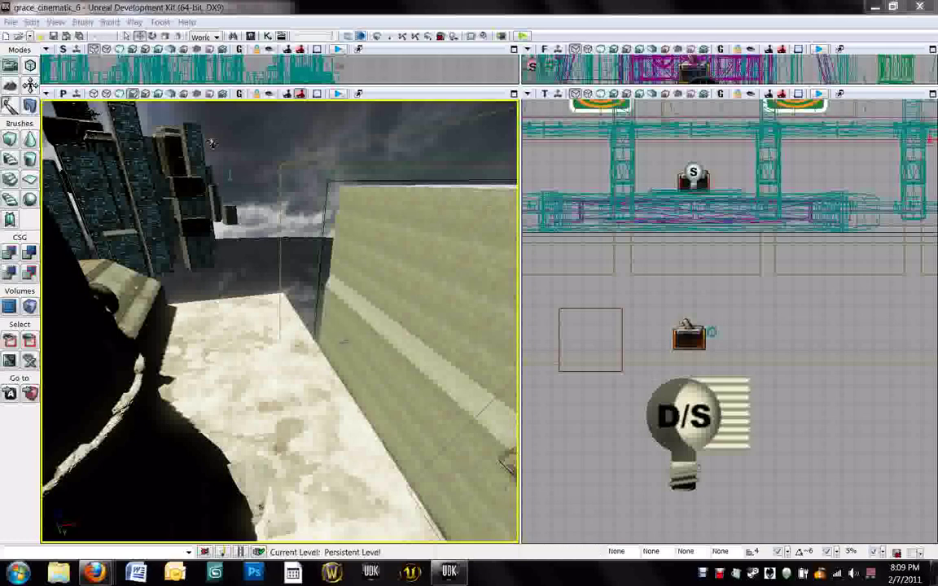
right_click_drag(320, 378, 313, 301)
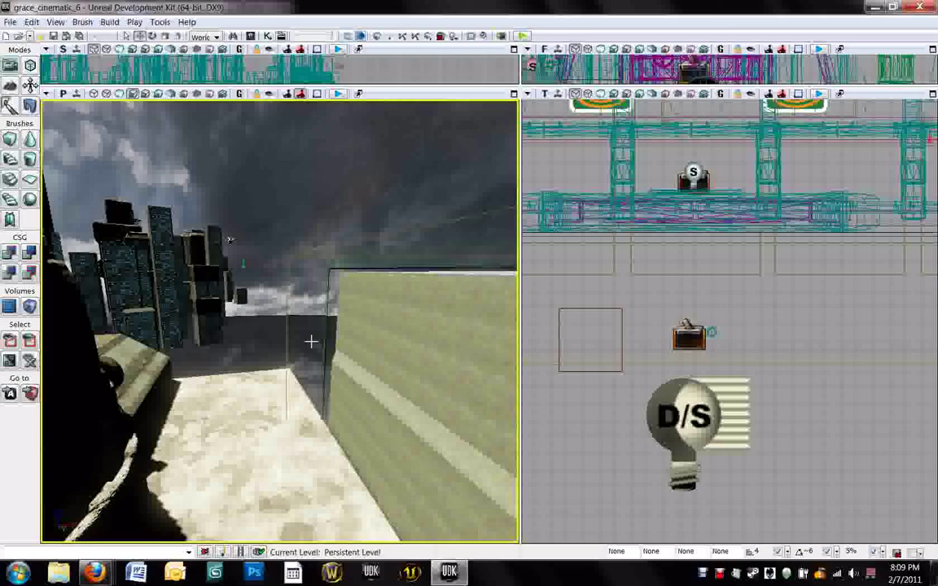
Step: Open the touch-triggered Matinee from the Kismet main sequence, and close the Kismet window
left_click(267, 36)
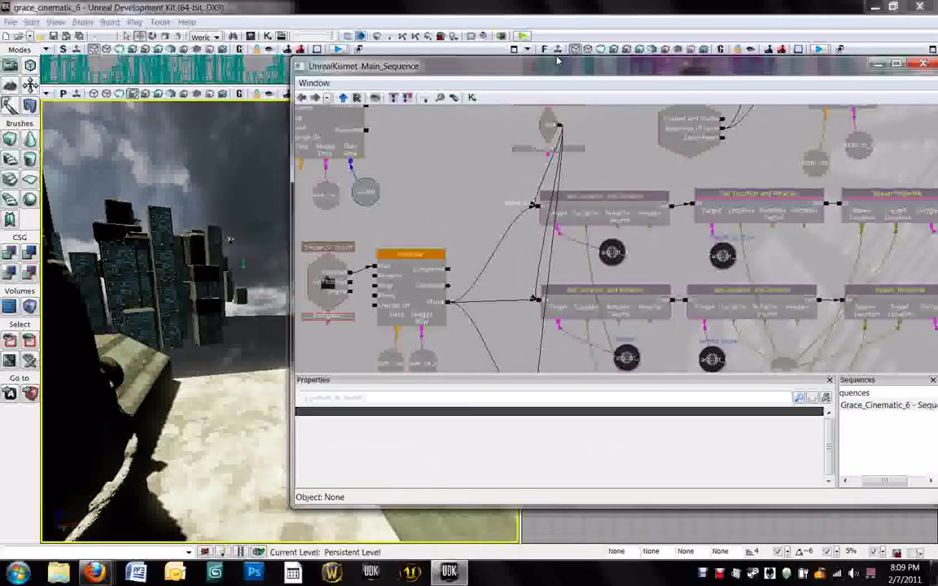
left_click_drag(558, 61, 558, 34)
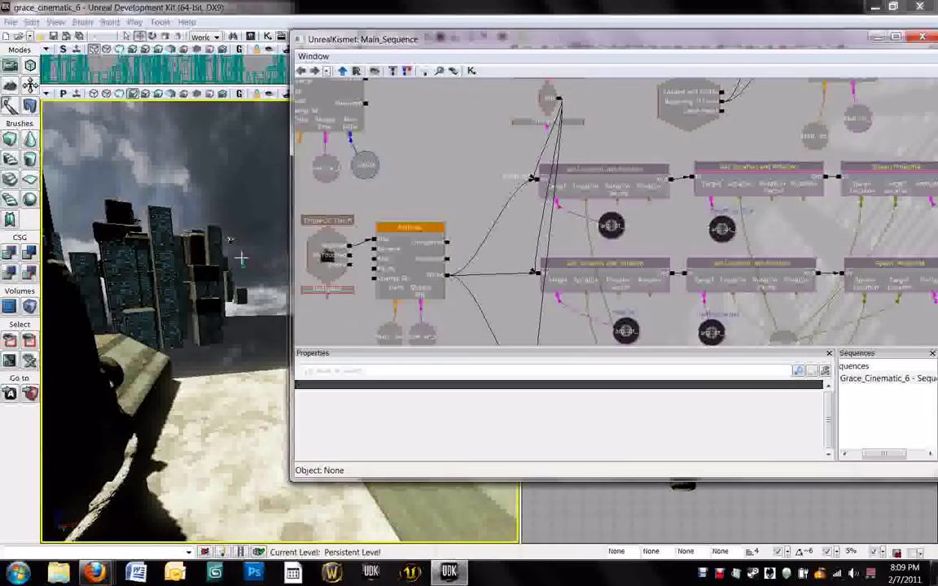
left_click(415, 283)
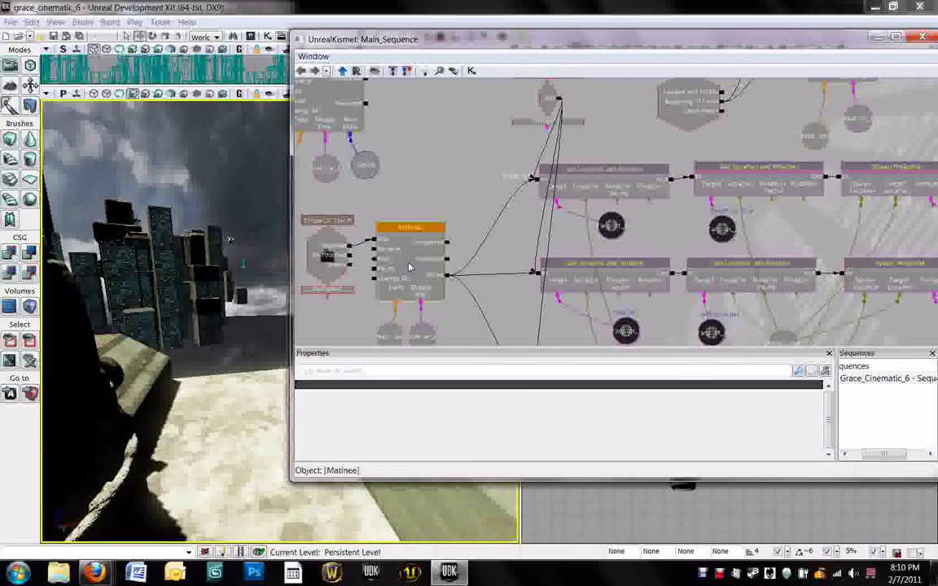
double_click(409, 267)
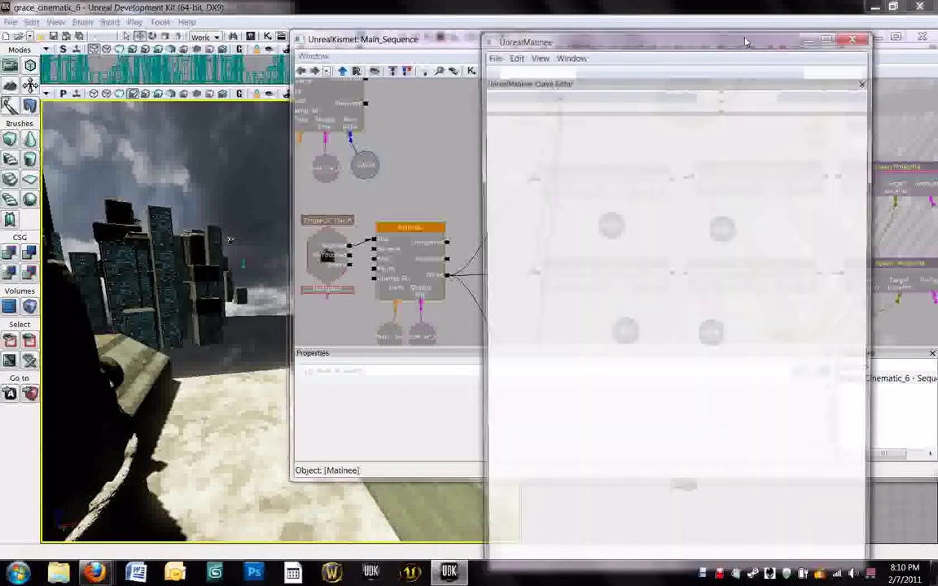
left_click_drag(440, 39, 411, 59)
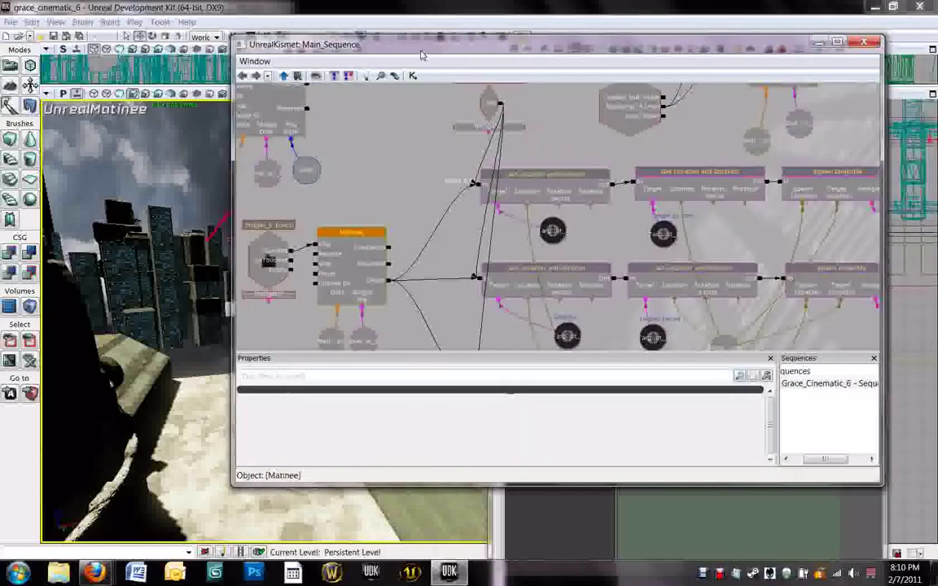
left_click(852, 47)
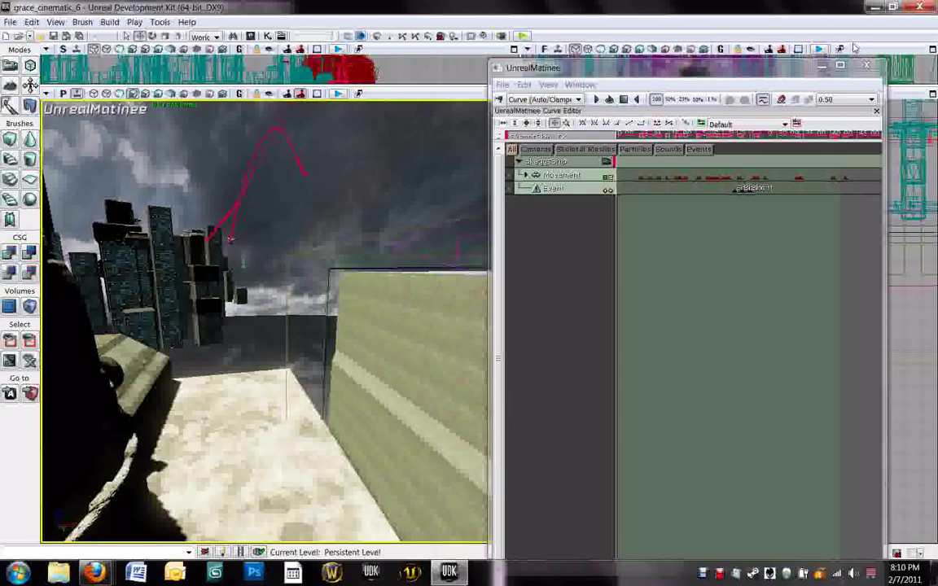
Step: Scrub the Matinee to roughly a quarter of its length to preview the ship's flight over the level, and close it
left_click_drag(574, 74, 544, 35)
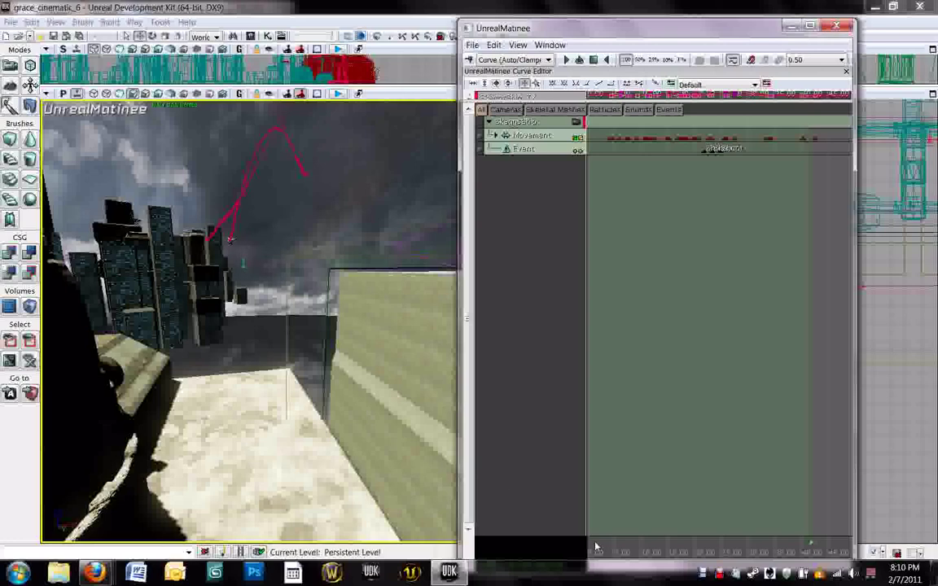
left_click_drag(595, 549, 647, 554)
left_click(275, 402)
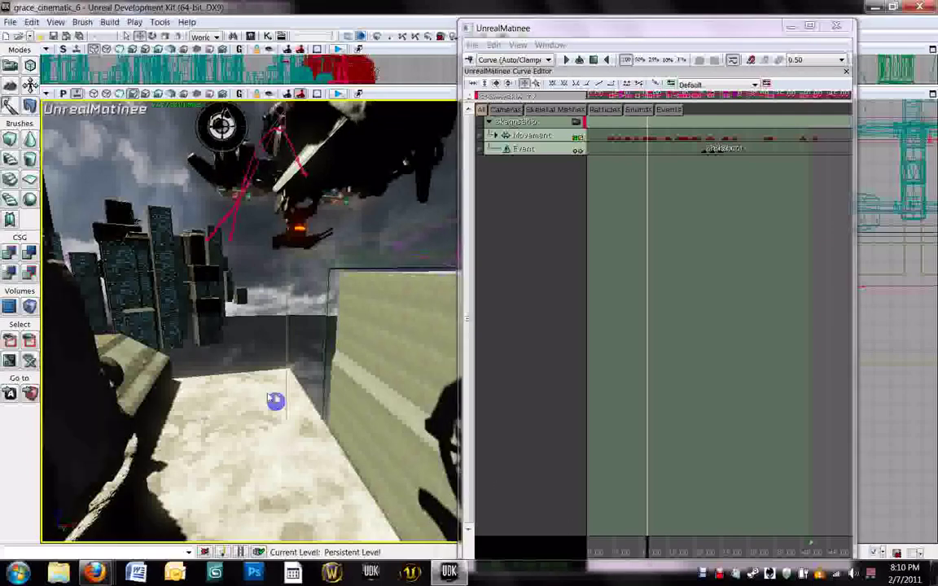
right_click_drag(145, 222, 48, 235)
left_click_drag(368, 464, 310, 463)
right_click_drag(310, 464, 243, 497)
left_click_drag(192, 435, 230, 406)
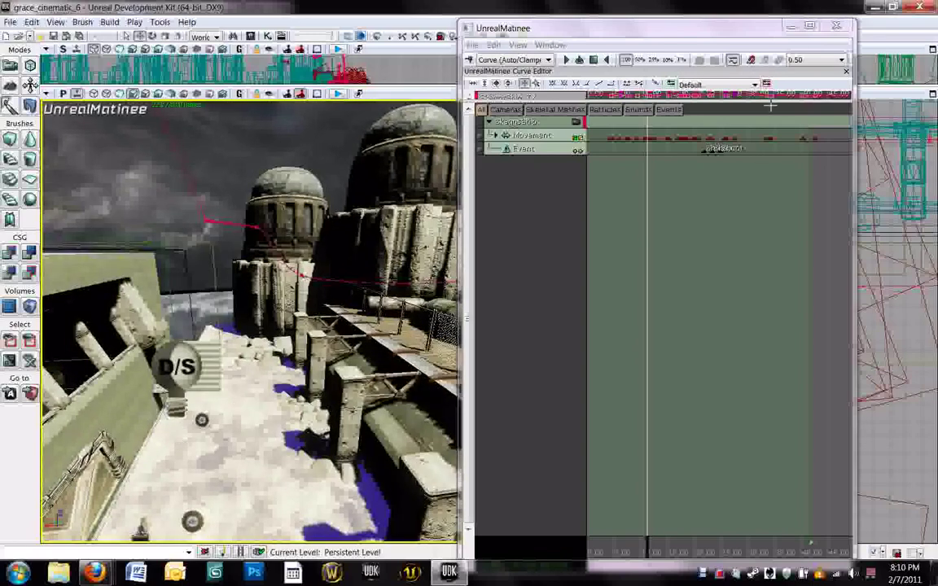
left_click(835, 27)
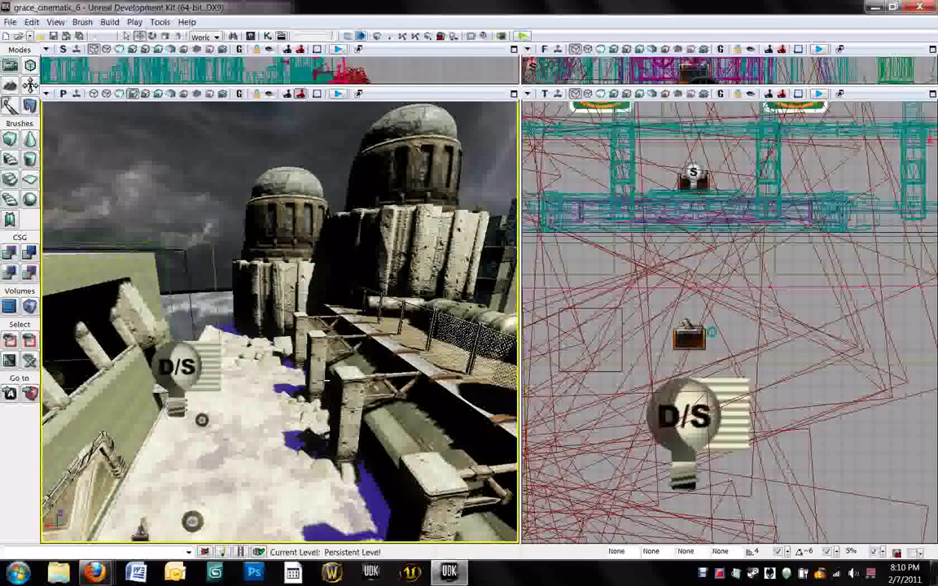
Step: Examine the rubble-strewn walkway and its open end facing the distant skyscrapers
right_click_drag(233, 452, 221, 462)
left_click_drag(203, 415, 206, 455)
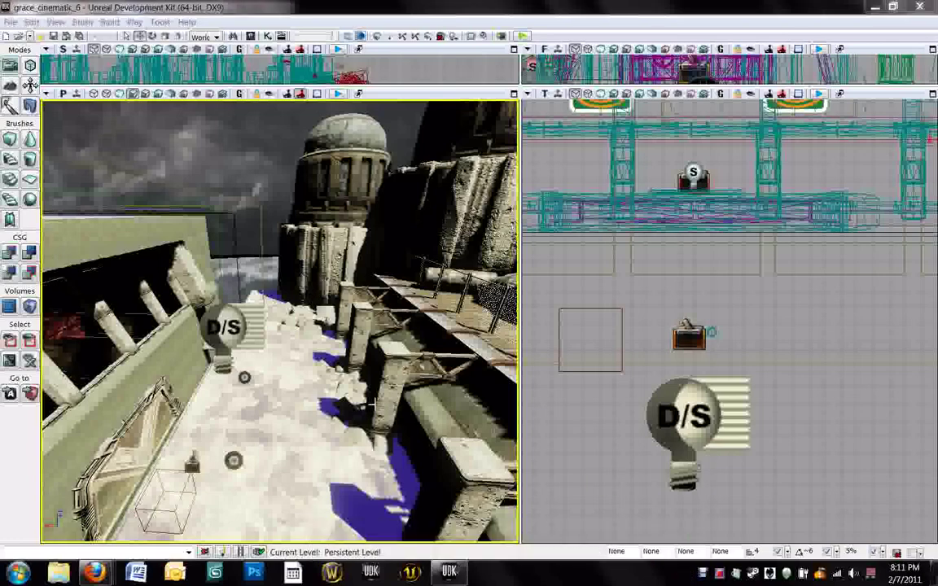
left_click_drag(266, 470, 257, 428)
right_click_drag(213, 461, 81, 462)
mouse_move(227, 433)
left_mouse_down()
mouse_move(231, 454)
mouse_move(230, 442)
left_mouse_up()
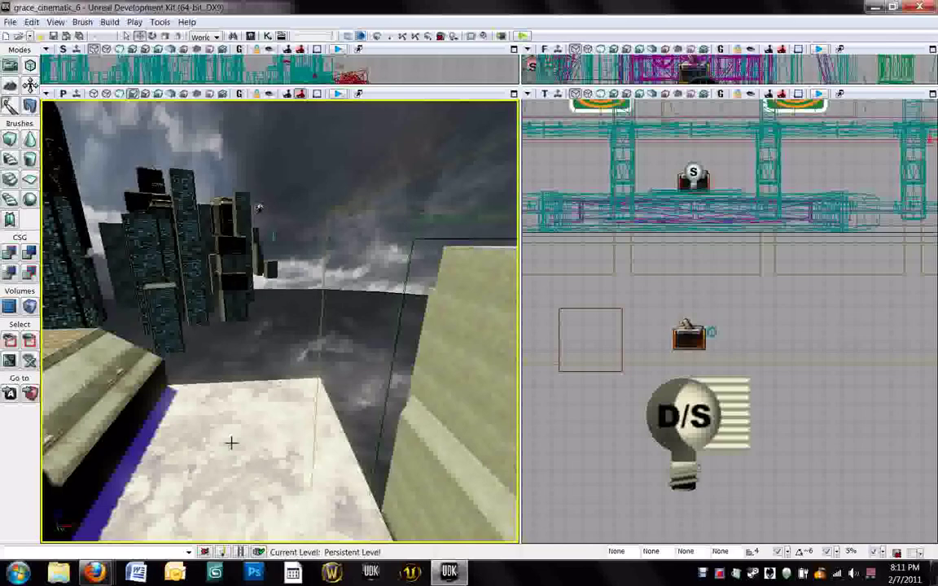
mouse_move(260, 371)
right_mouse_down()
mouse_move(269, 342)
mouse_move(240, 334)
right_mouse_up()
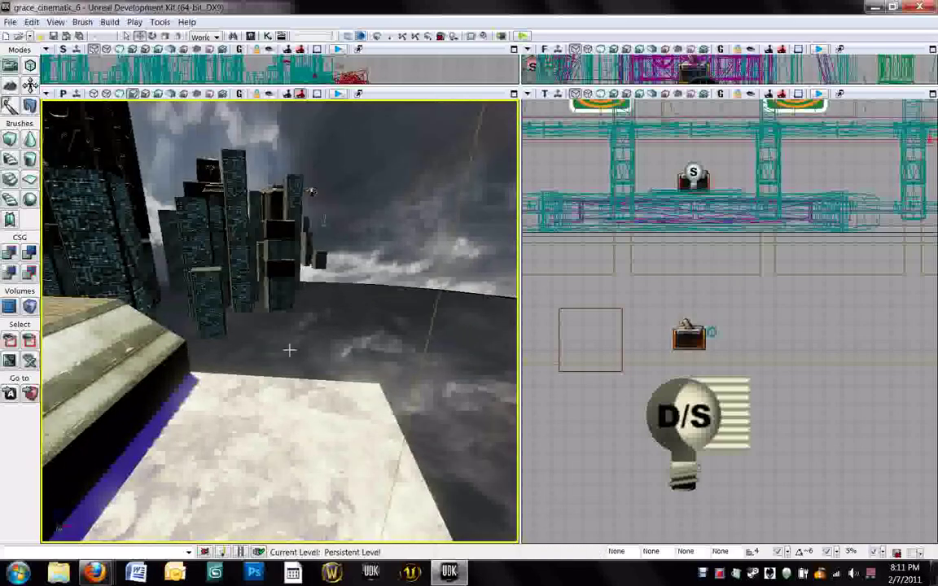
scroll(298, 358, "up", 1)
scroll(298, 359, "up", 3)
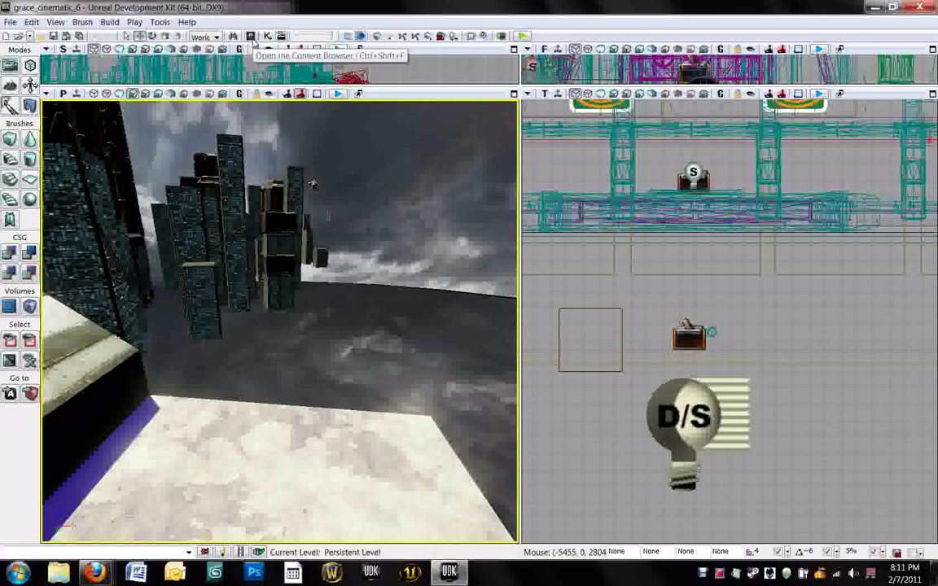
Step: Filter the Content Browser assets to show only Skeletal Meshes
left_click(252, 38)
left_click_drag(323, 48, 459, 34)
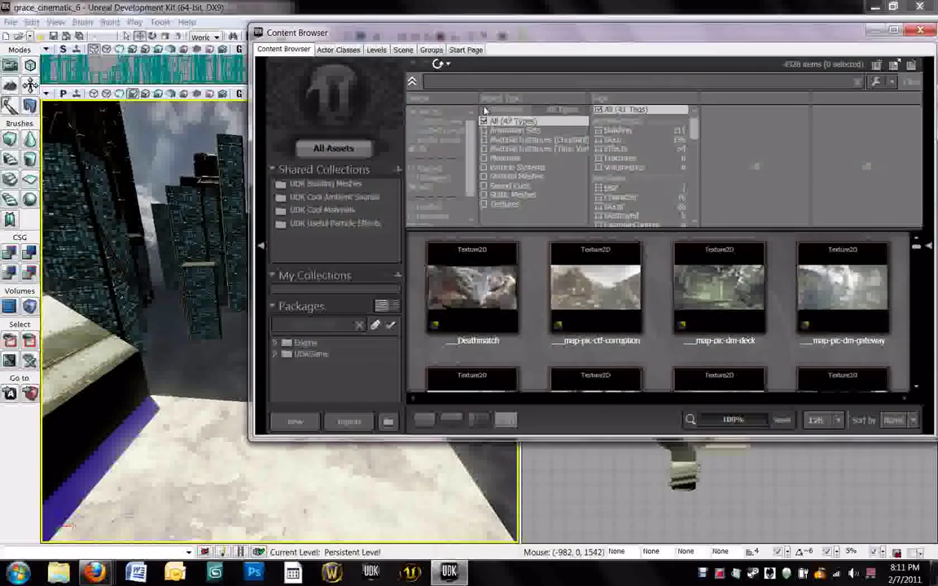
left_click(488, 184)
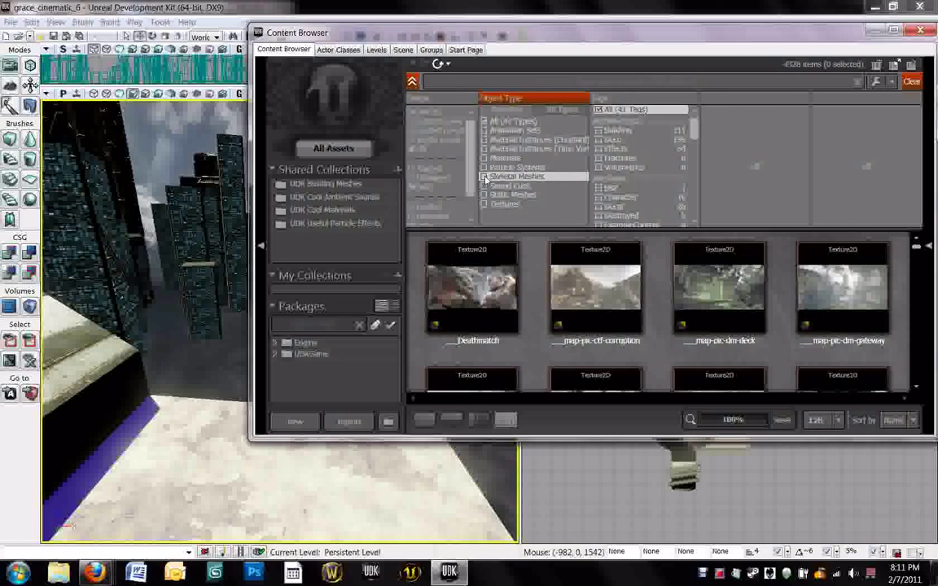
left_click(492, 122)
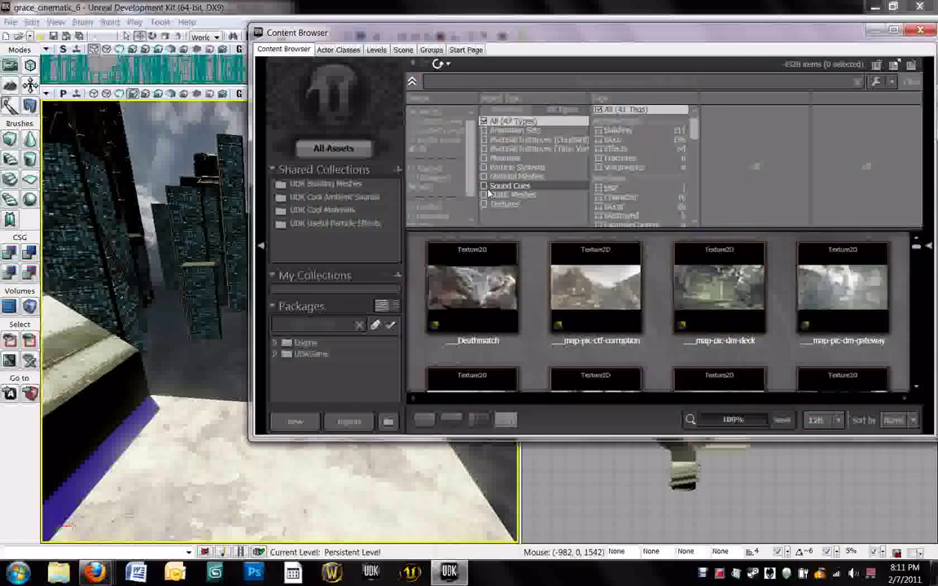
left_click(486, 175)
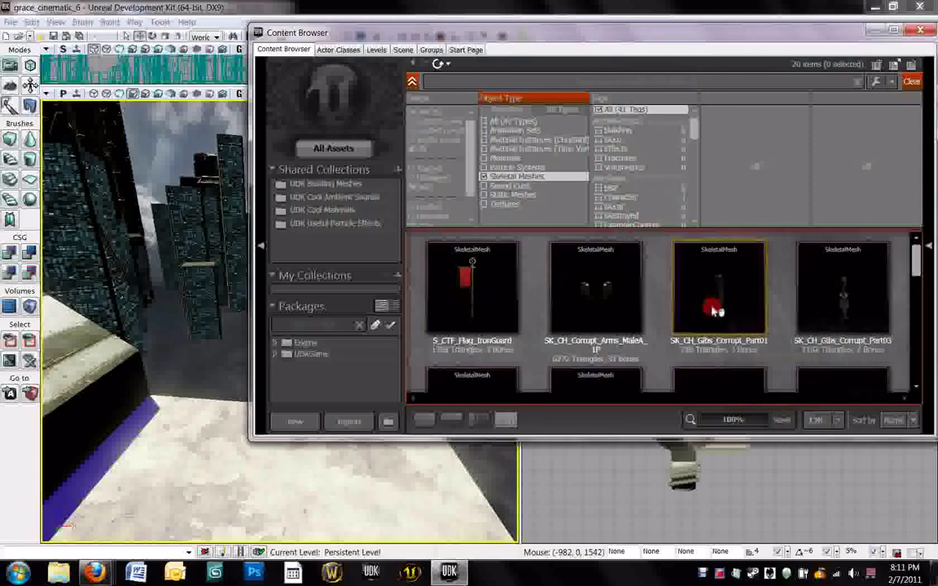
Step: Place the SK_CH_IronGuard_MaleA skeletal mesh on the pale floor at the walkway's open end
left_click(708, 318)
scroll(724, 317, "down", 2)
scroll(773, 341, "down", 1)
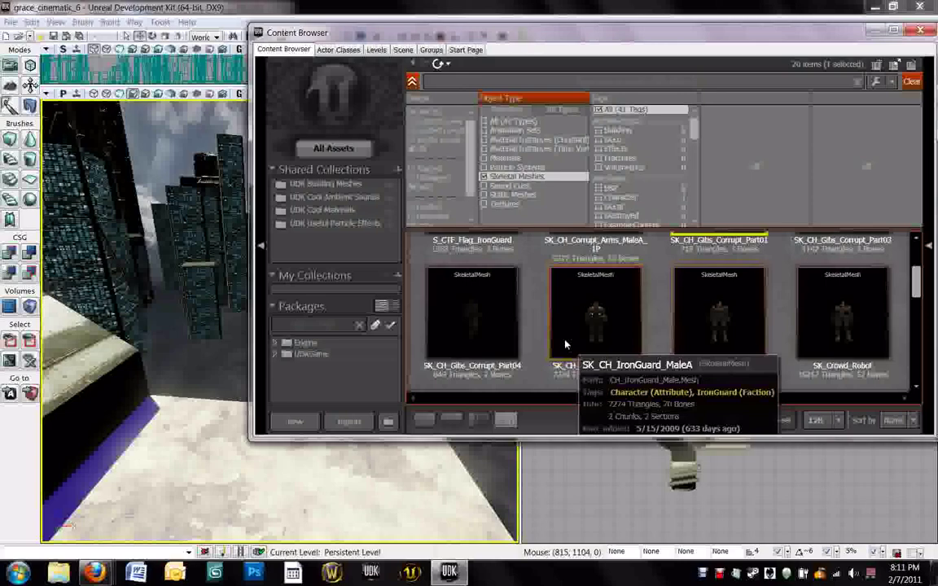
left_click_drag(615, 31, 639, 8)
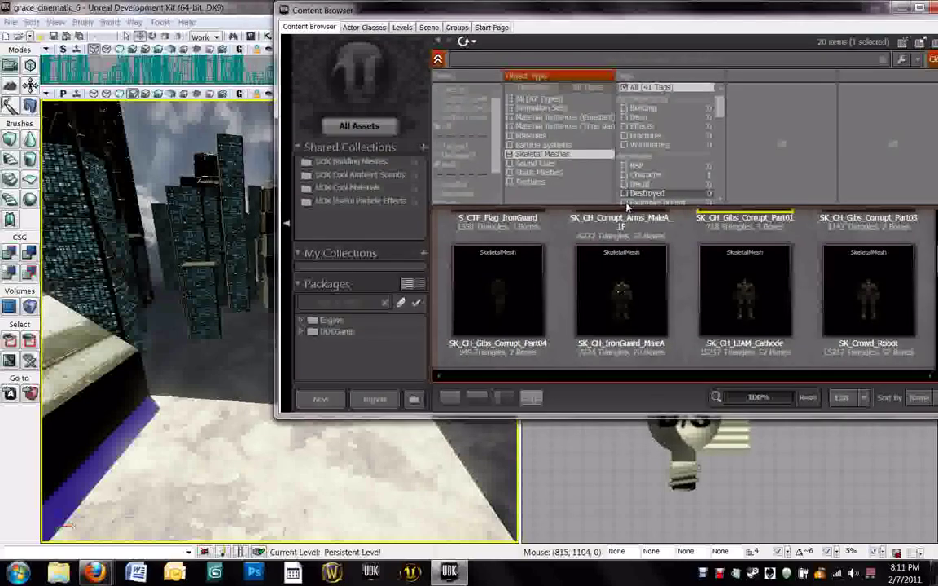
left_click_drag(618, 307, 232, 458)
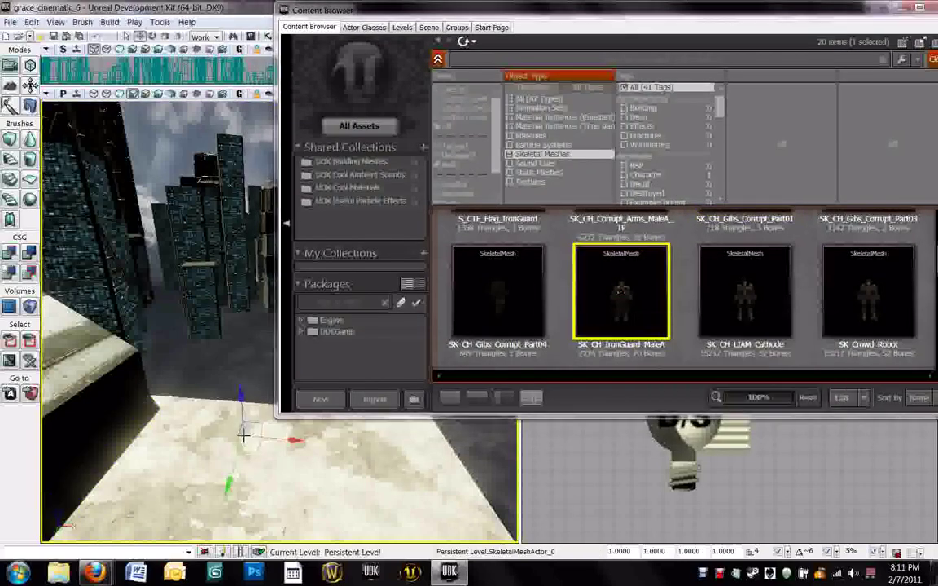
Step: Raise the placed IronGuard character slightly and rotate it about its vertical axis to face the camera, closing the Content Browser
scroll(235, 473, "up", 3)
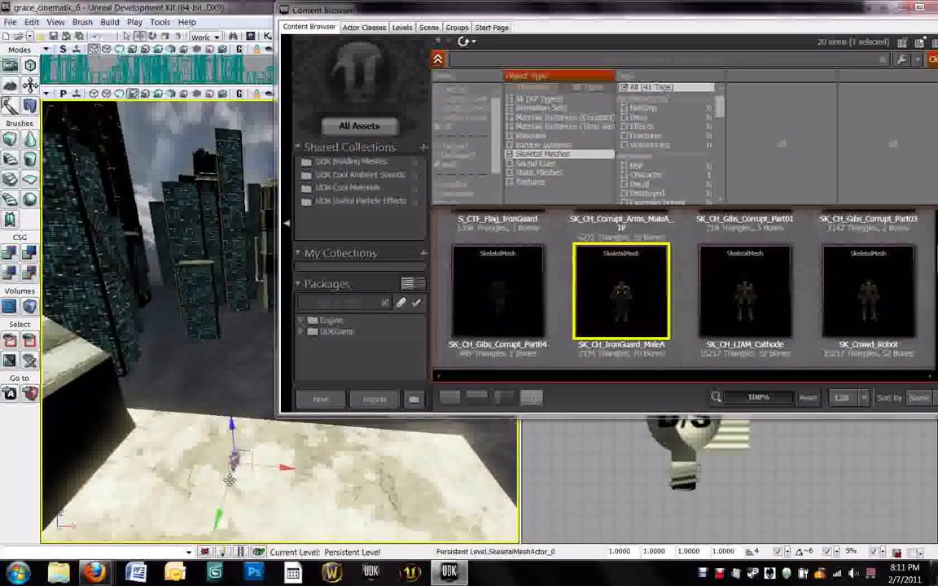
left_click_drag(227, 423, 219, 396)
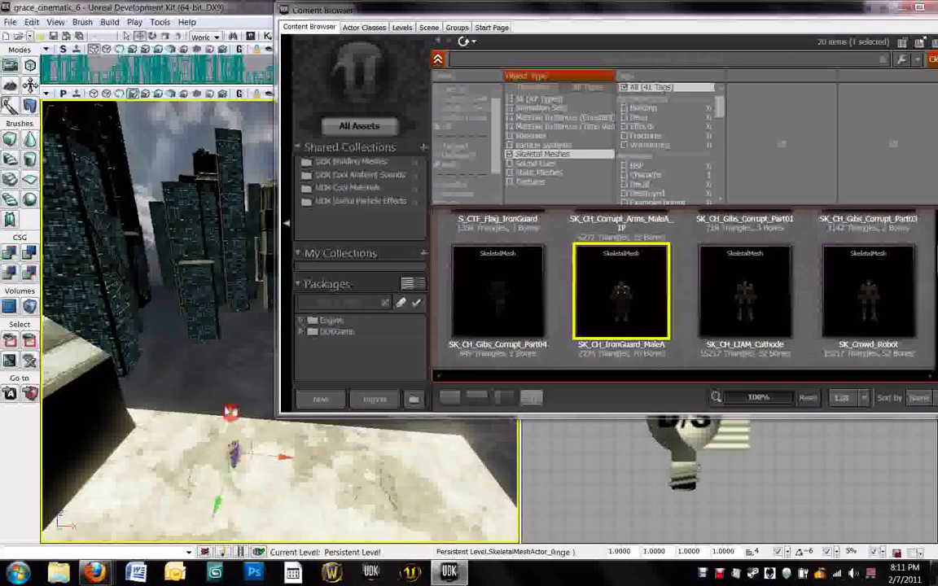
key("space")
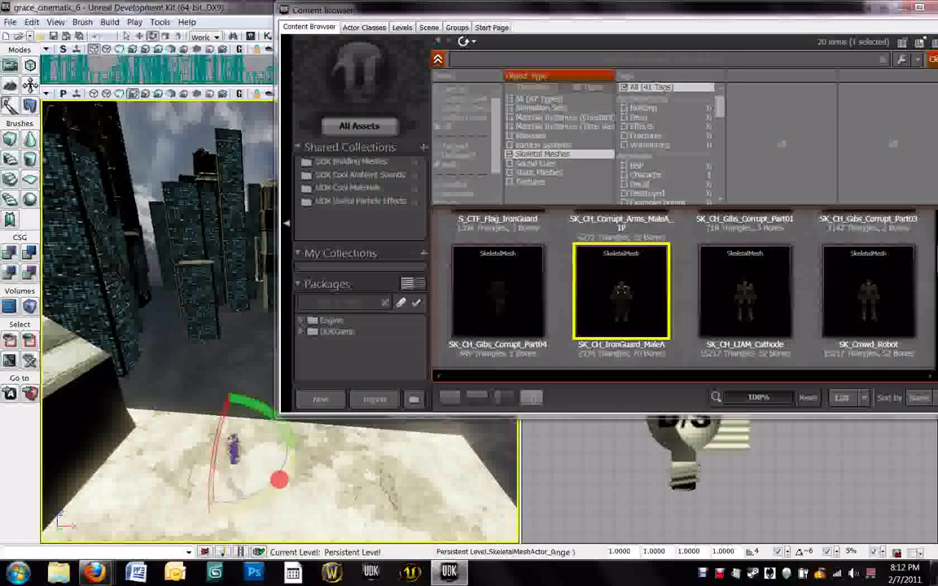
left_click_drag(279, 480, 248, 397)
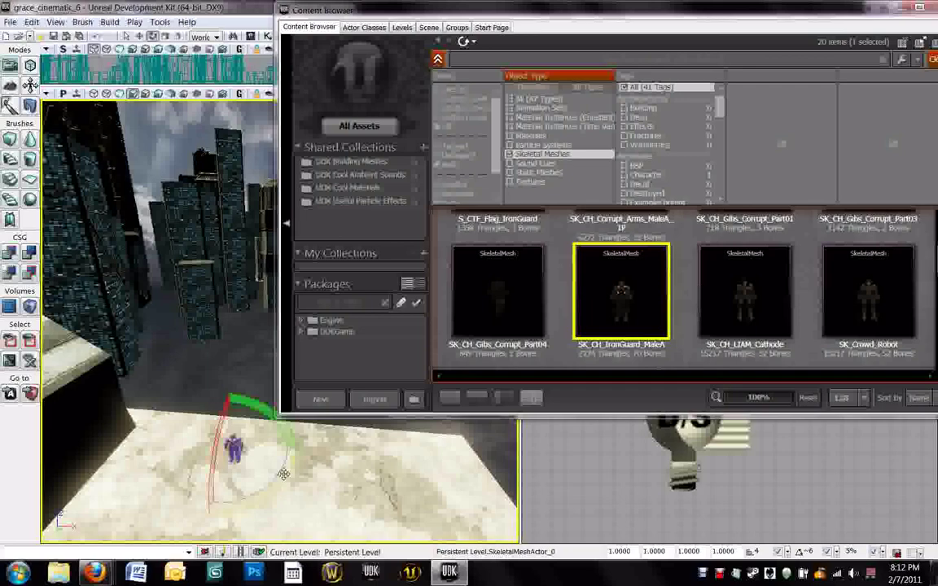
scroll(257, 462, "up", 2)
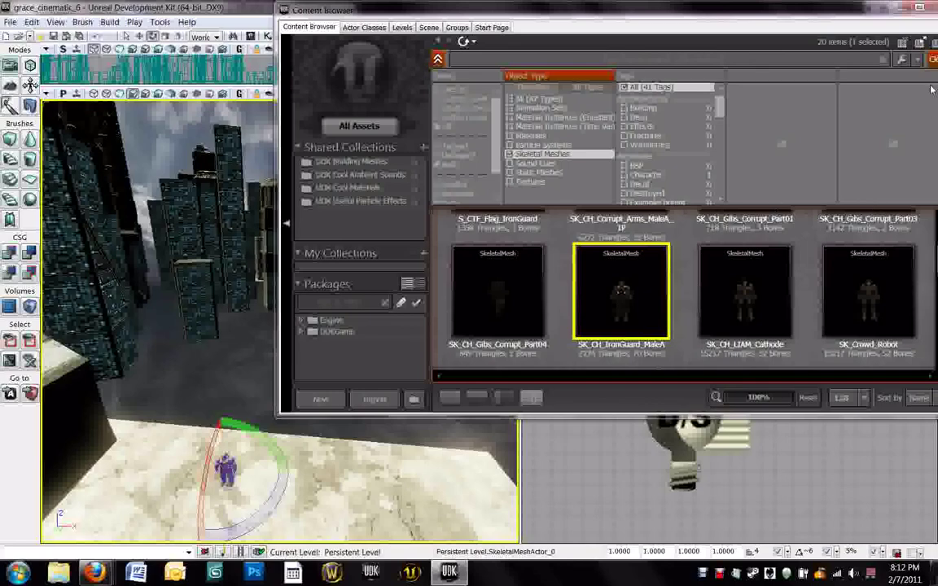
left_click_drag(858, 14, 769, 35)
left_click(832, 31)
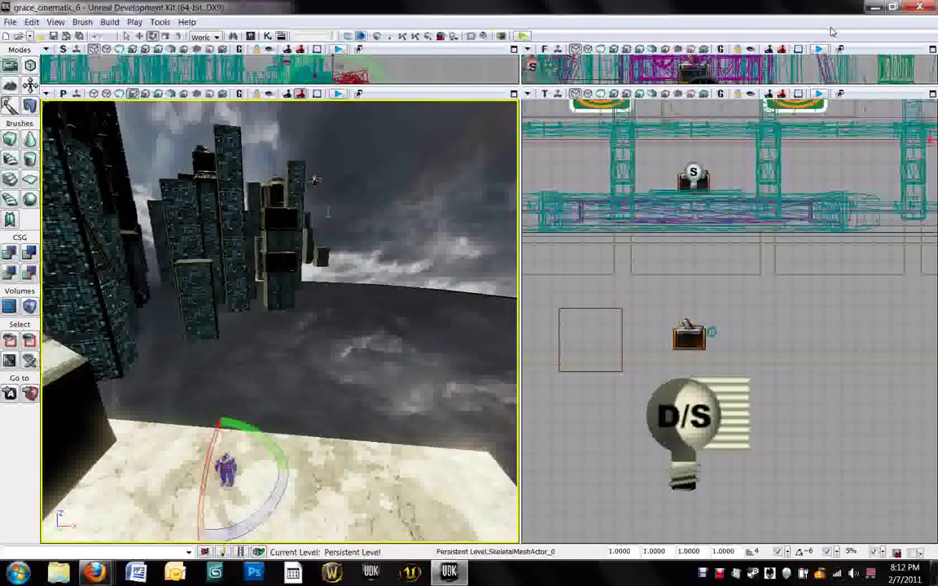
Step: Filter the Content Browser to show only Animation Sets and select K_AnimHuman_BaseMale
left_click(251, 36)
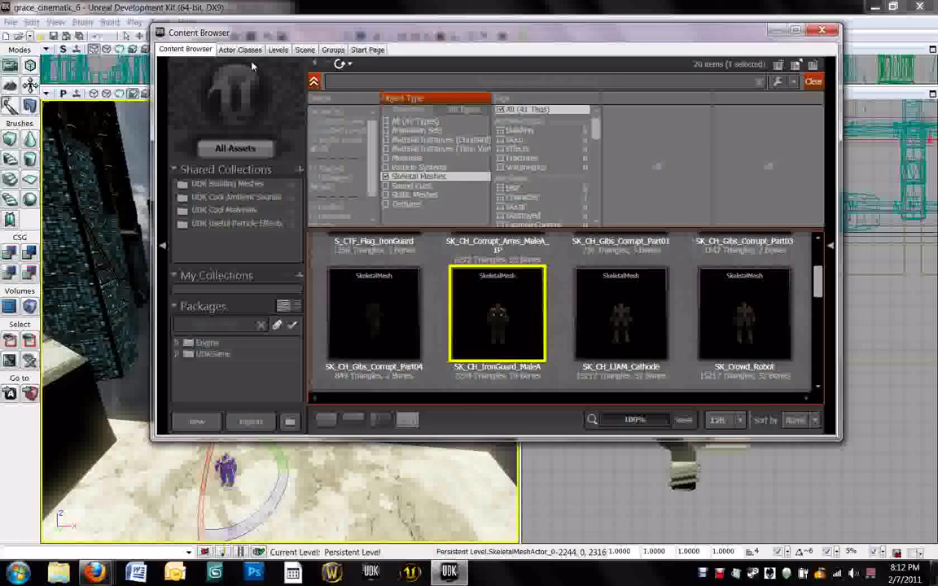
left_click(386, 130)
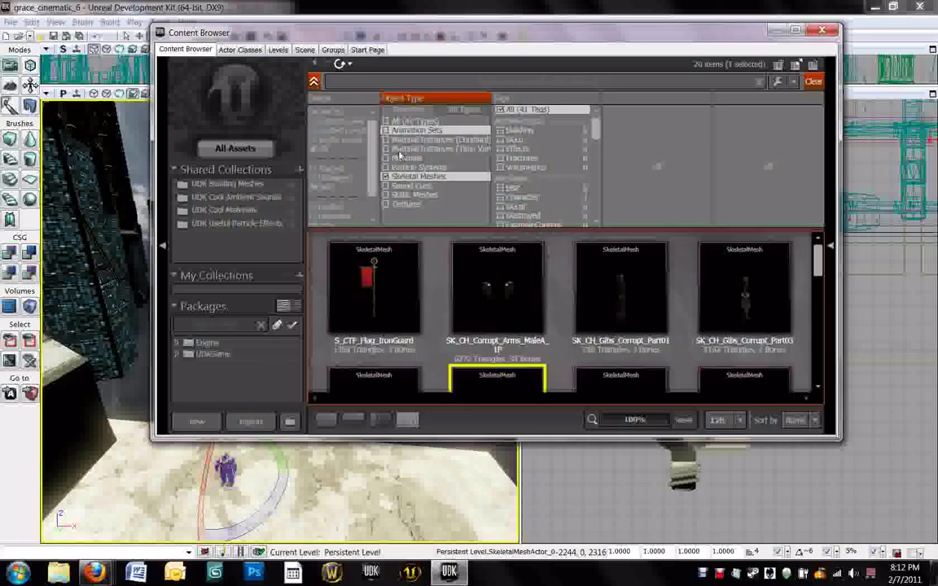
left_click(394, 176)
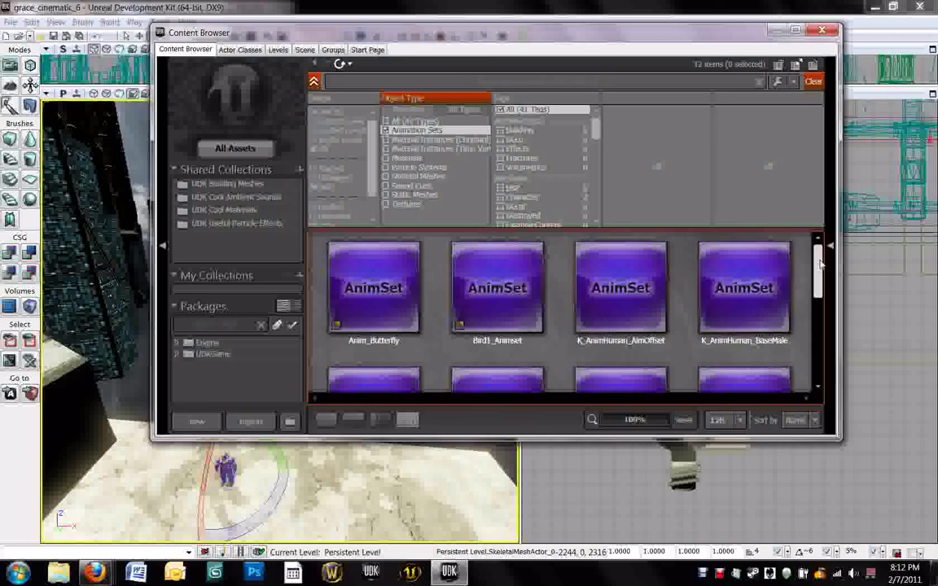
left_click(743, 287)
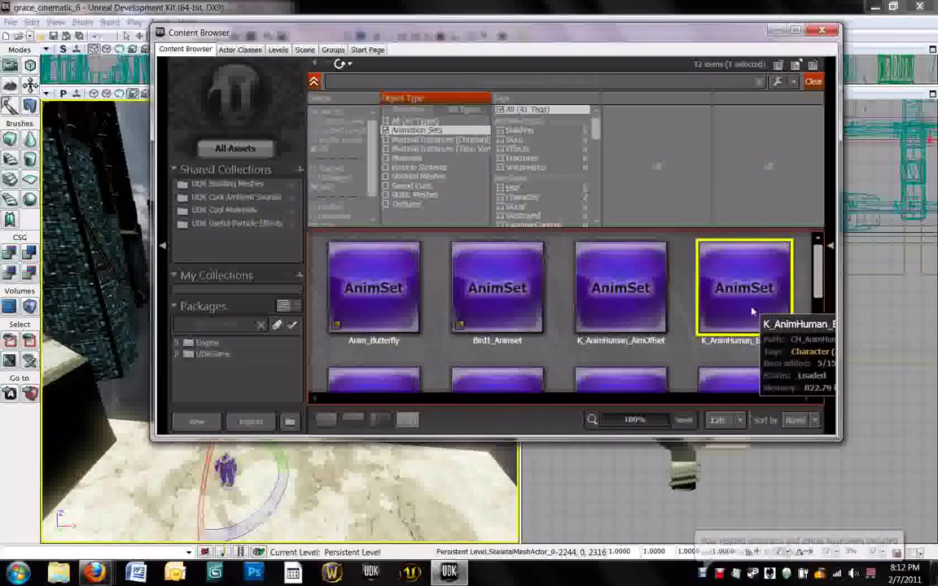
Step: Open K_AnimHuman_BaseMale in the AnimSet Editor, turn the preview mesh to face front and browse the end of its animation sequences
double_click(734, 272)
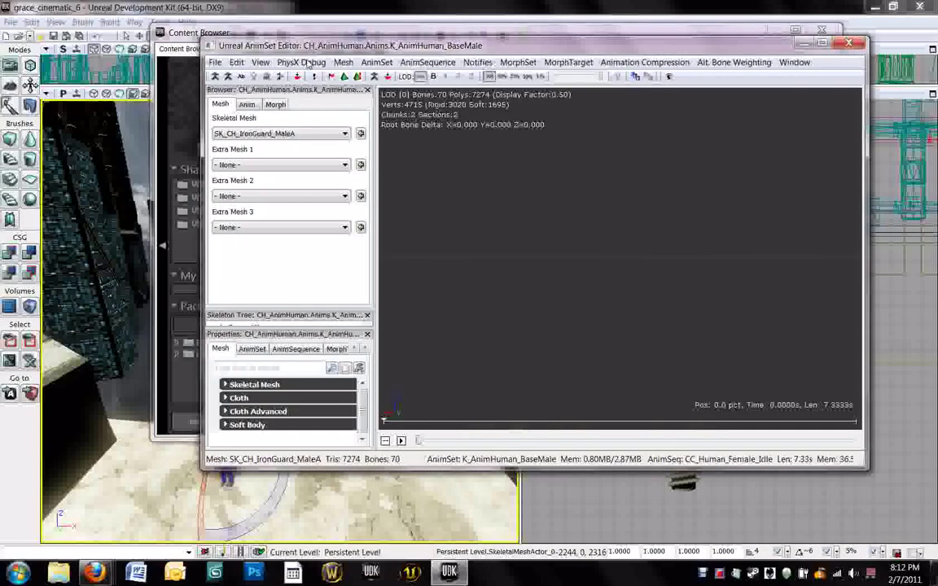
left_click(248, 106)
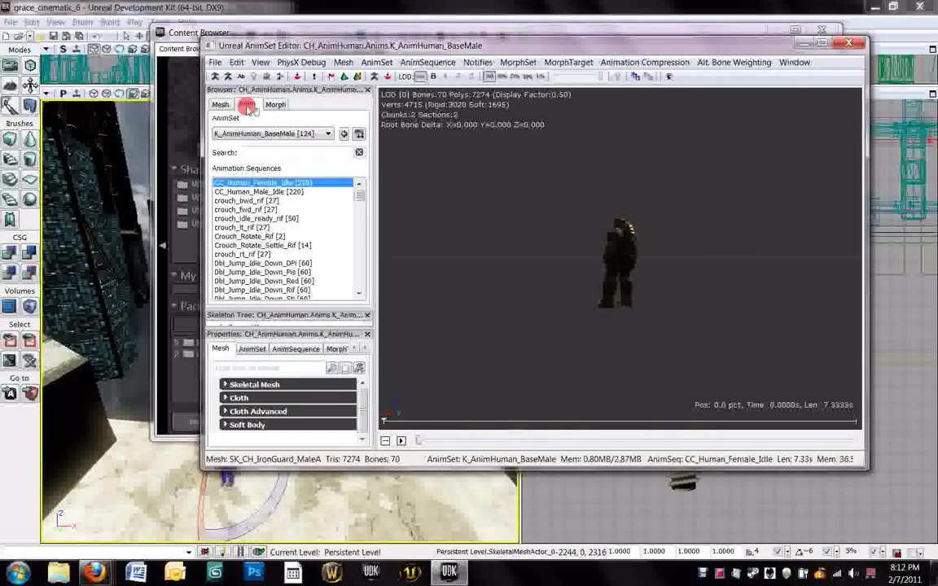
left_click_drag(587, 286, 473, 266)
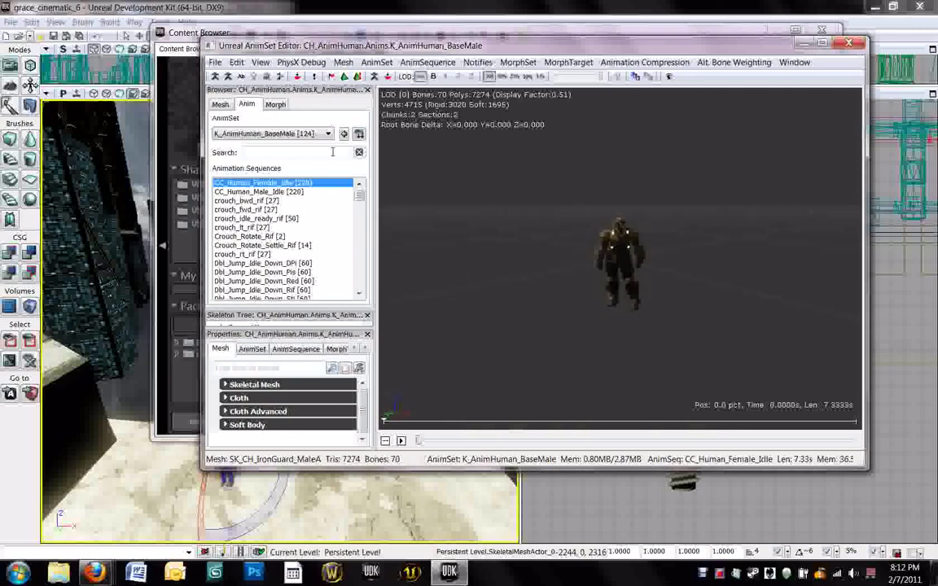
left_click_drag(358, 199, 358, 293)
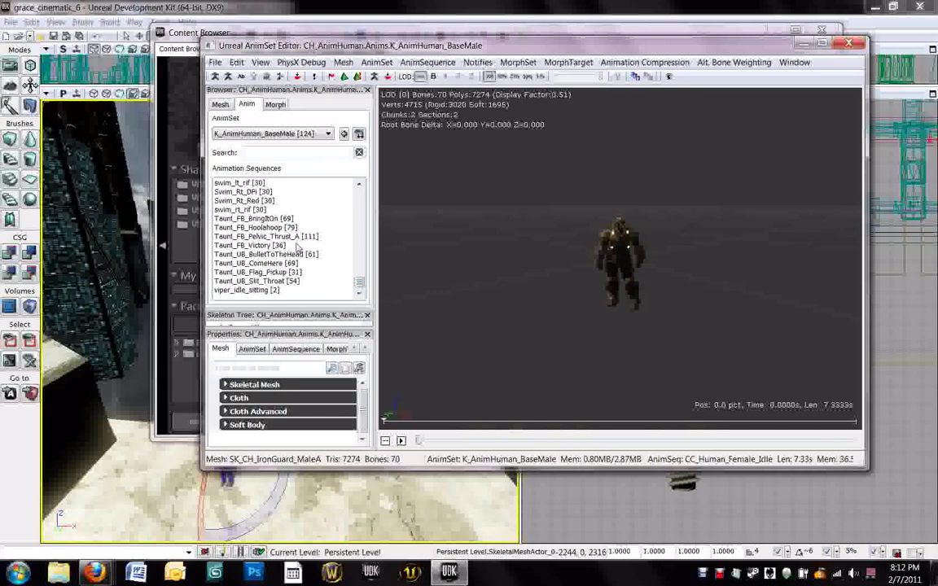
Step: Preview the Taunt_FB_Victory and Taunt_FB_Hoolahoop sequences, closing the AnimSet Editor and Content Browser when done
left_click(252, 244)
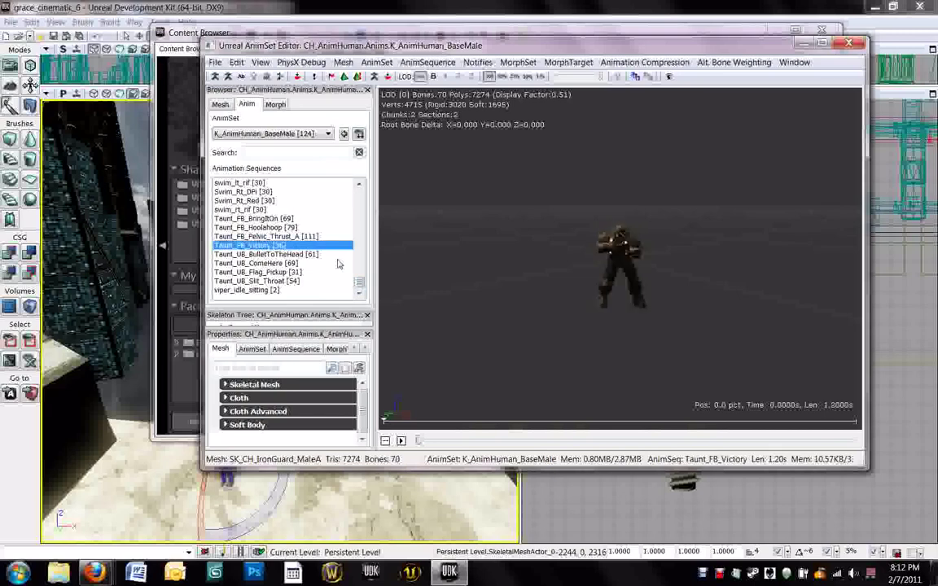
left_click(400, 440)
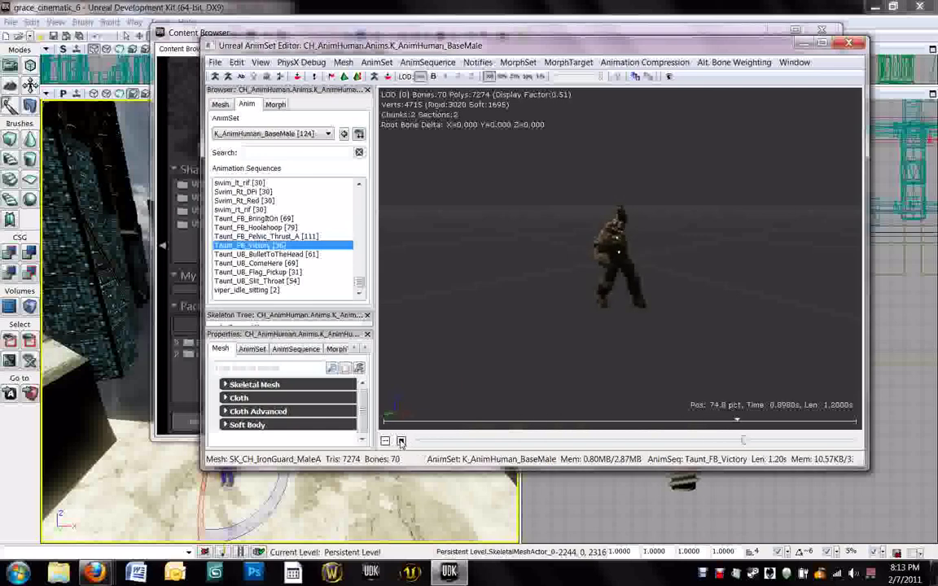
left_click(249, 227)
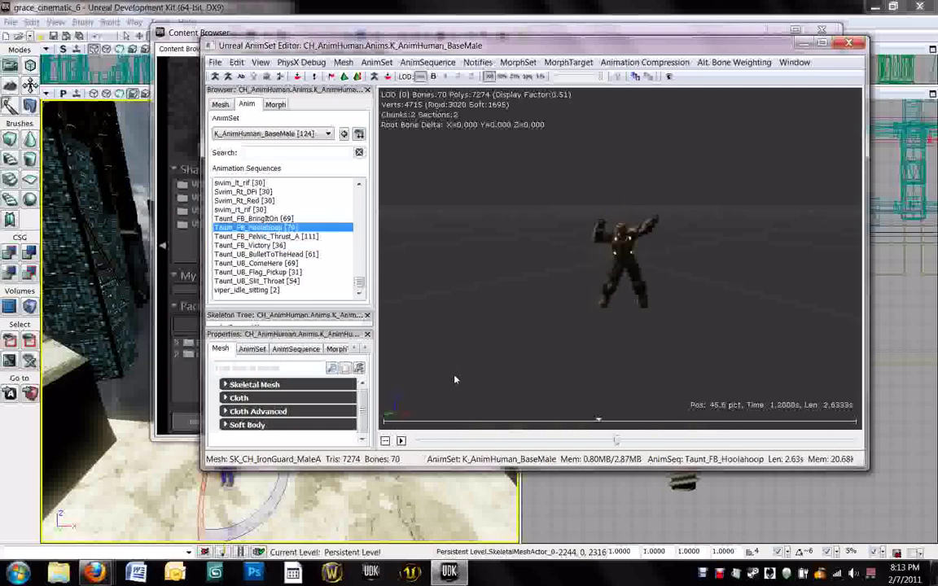
left_click(400, 441)
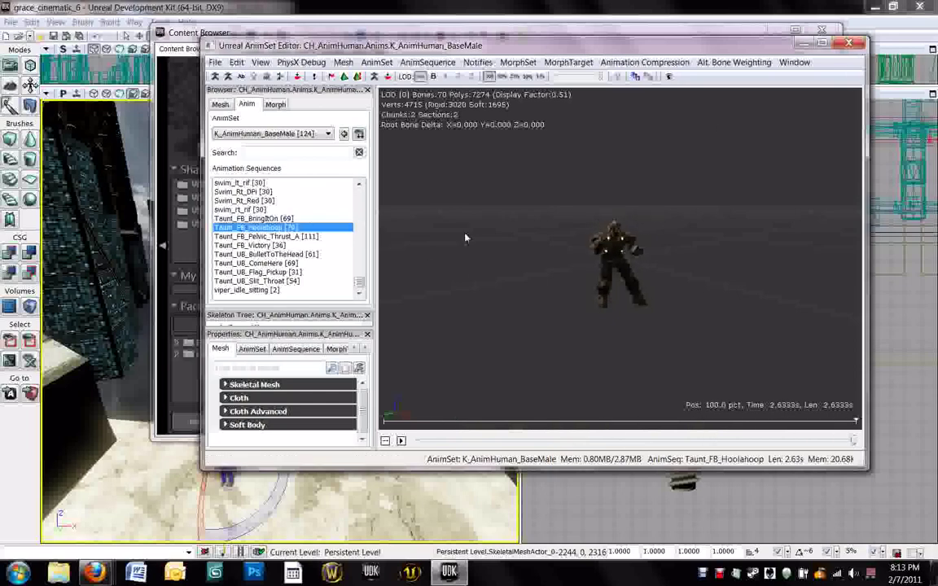
left_click(848, 44)
mouse_move(706, 267)
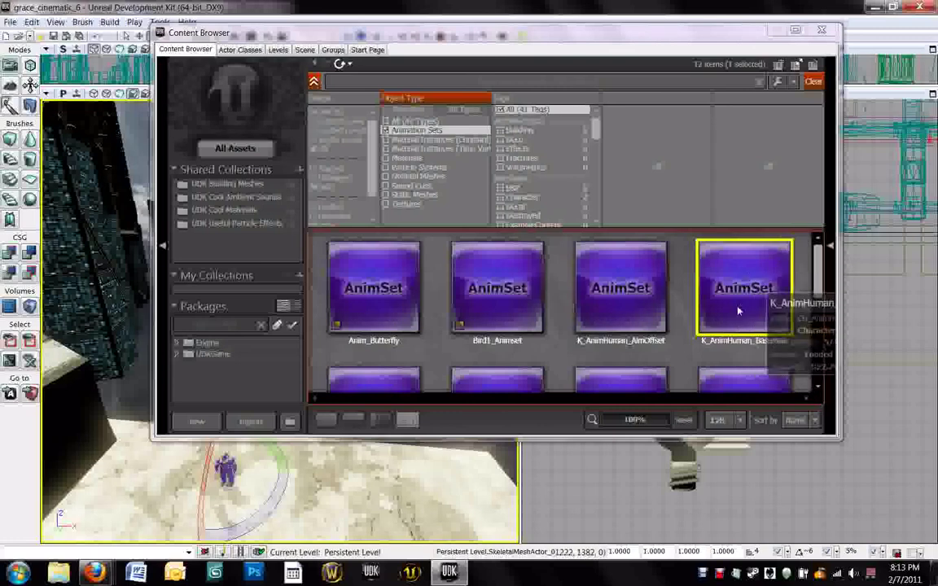
left_click(821, 30)
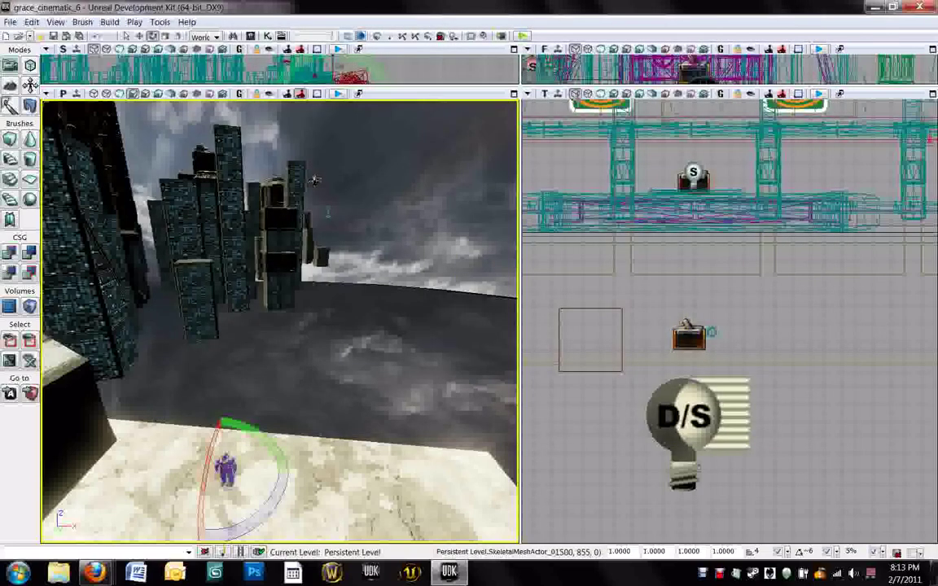
Step: Open the trigger-driven Matinee from the Kismet main sequence, close Kismet and place the Matinee window beside the perspective view
left_click(267, 37)
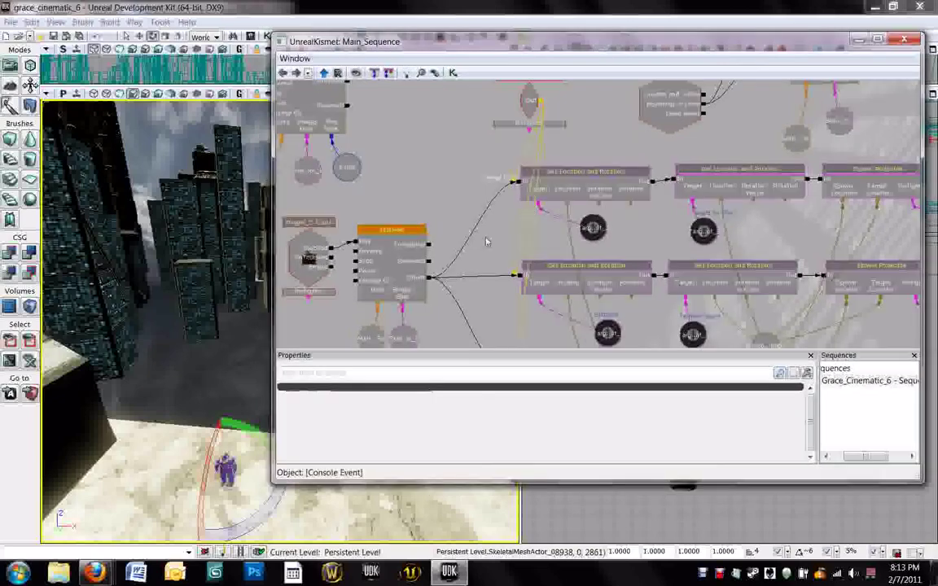
left_click_drag(485, 242, 574, 191)
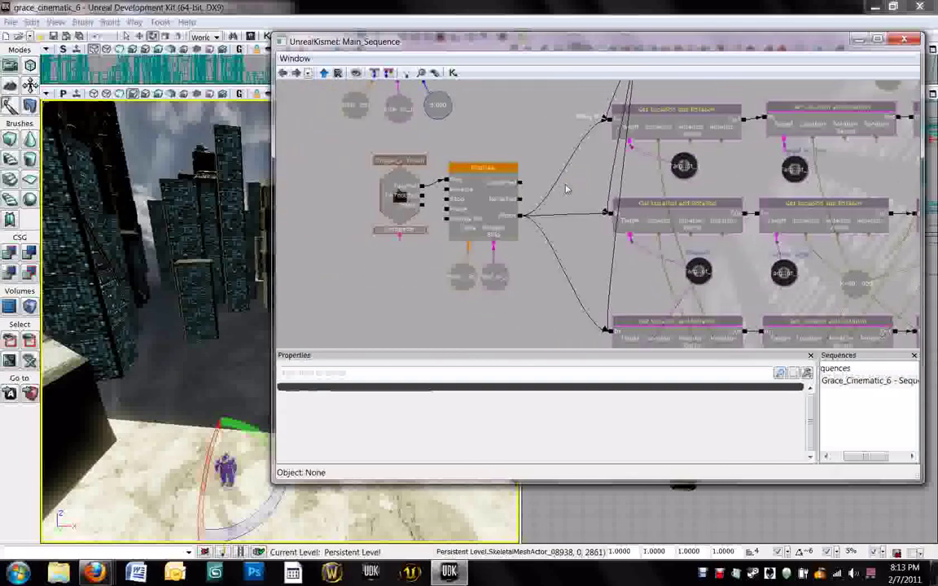
double_click(466, 206)
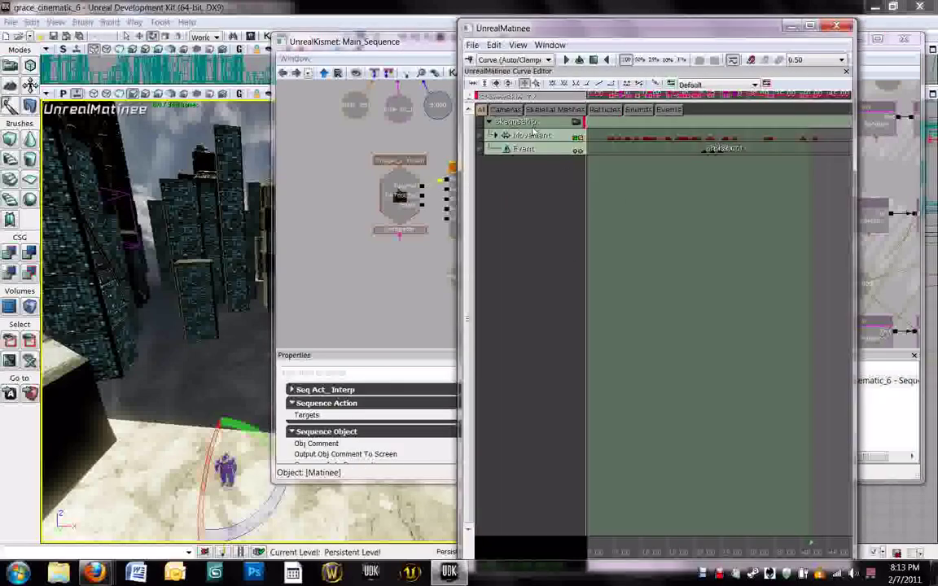
left_click_drag(612, 35, 669, 35)
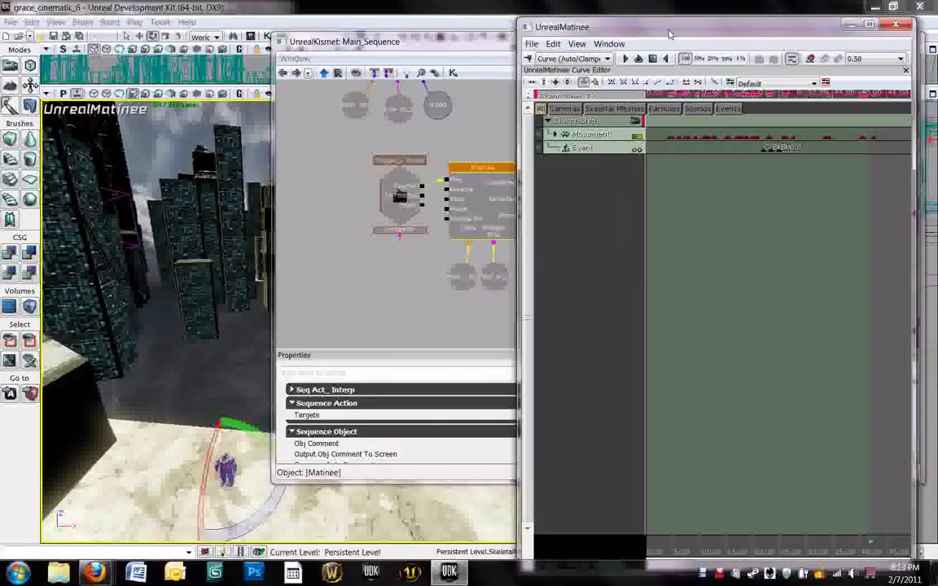
left_click_drag(460, 45, 399, 56)
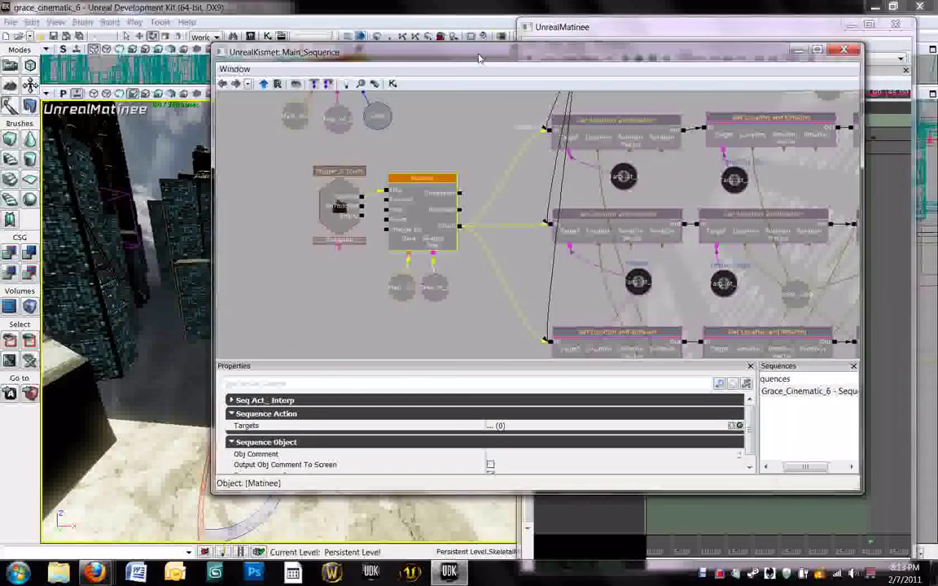
left_click(839, 51)
left_click_drag(779, 30, 792, 17)
Step: Select the IronGuard character on the pale floor and switch its transform widget to translation
left_click(410, 373)
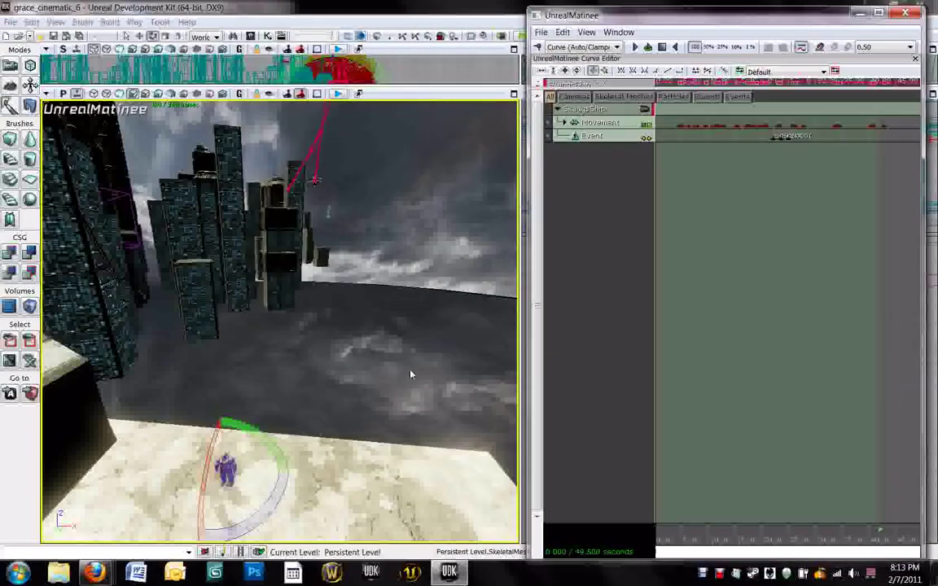
left_click(410, 372)
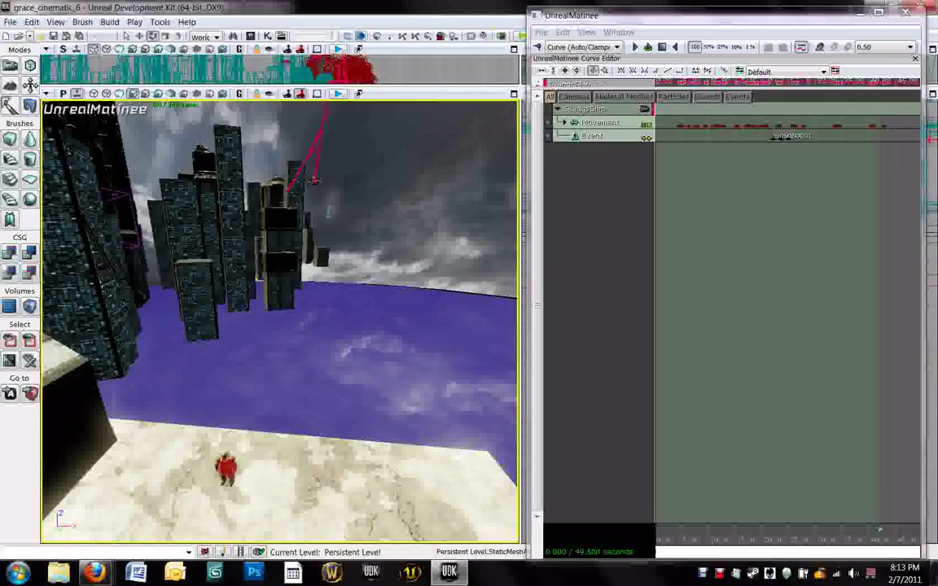
left_click(227, 465)
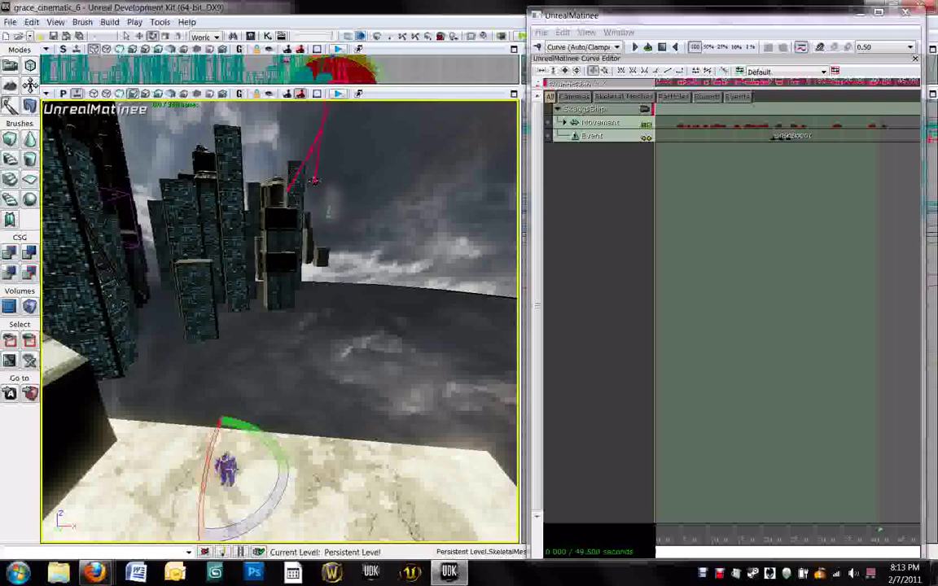
key("space")
key("space")
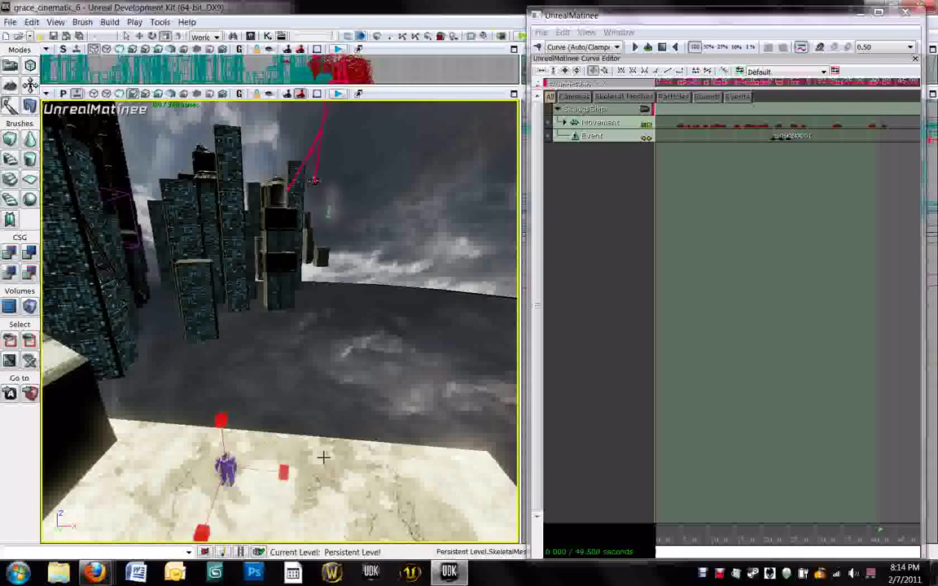
Step: Add a new empty Matinee group named IronGuard for the selected character
right_click(578, 180)
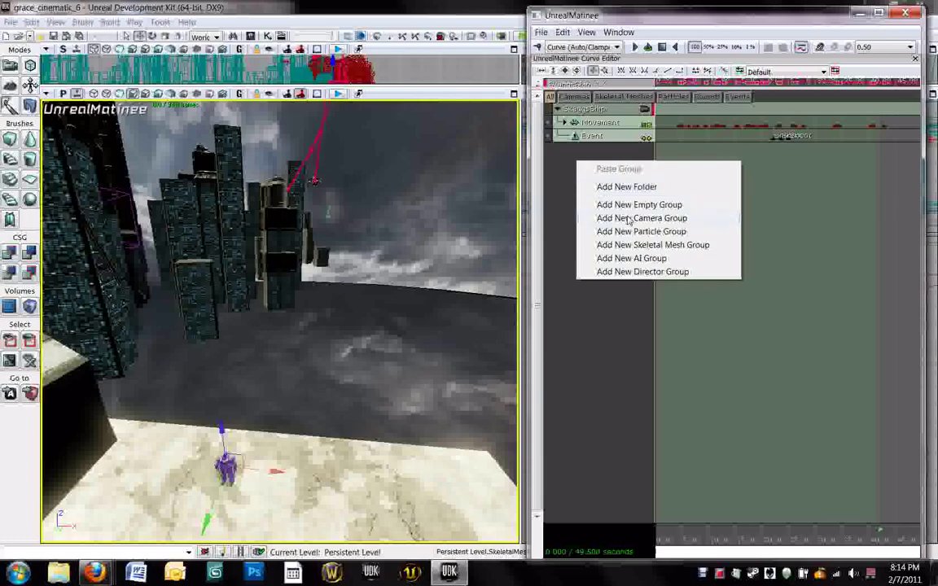
left_click(627, 205)
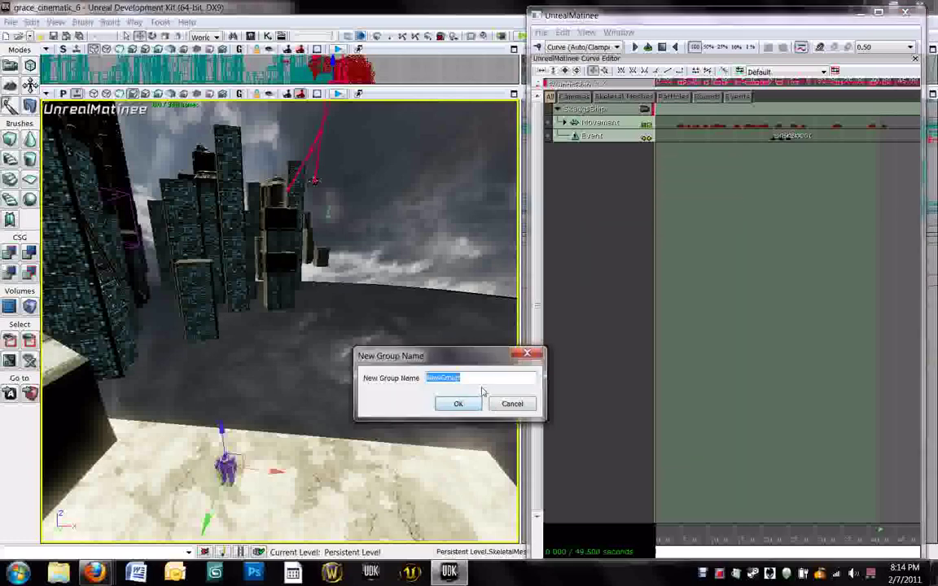
type("Guard")
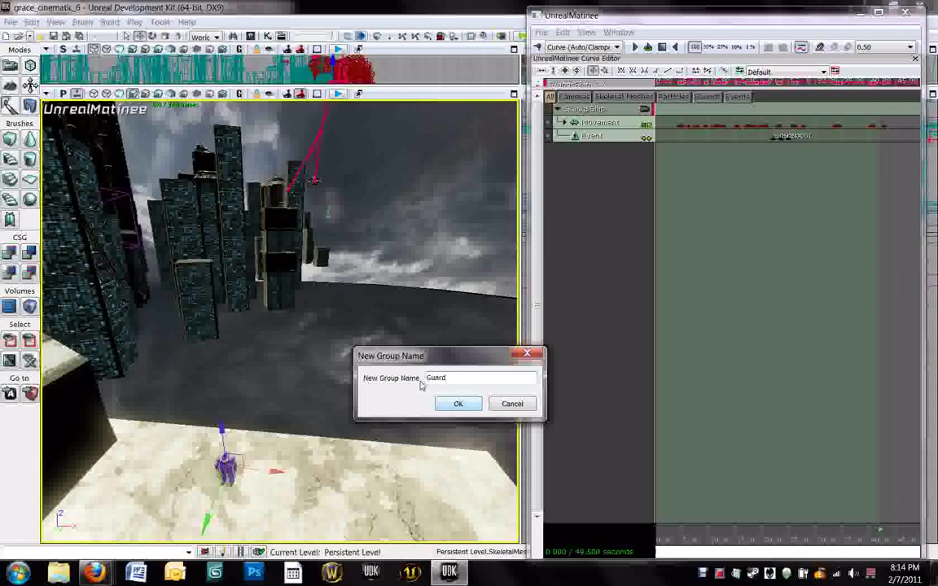
type("Iron")
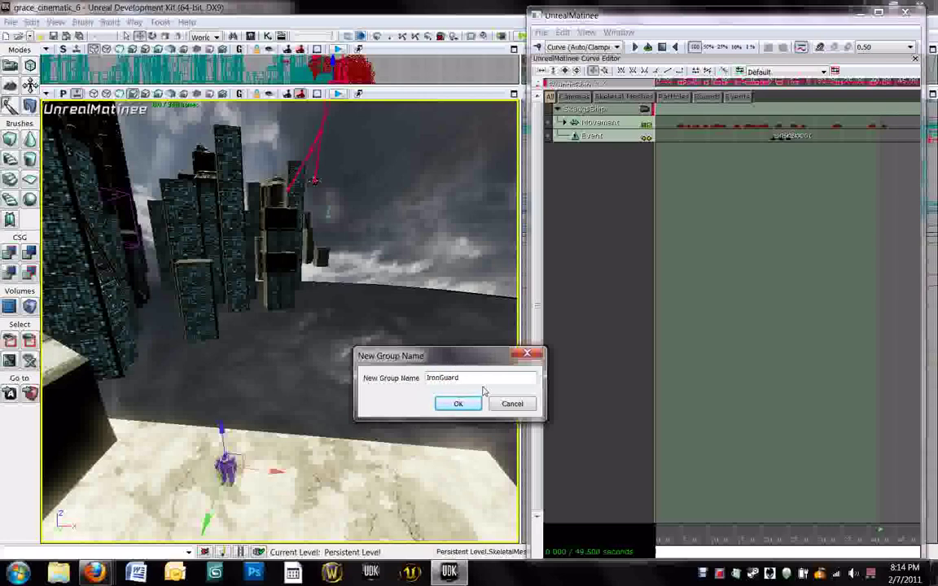
left_click(471, 402)
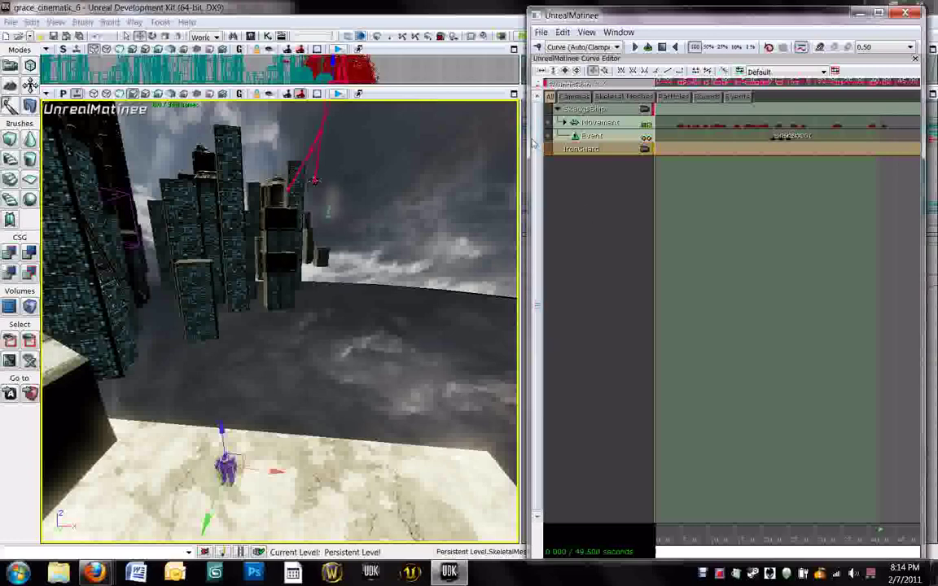
Step: Add an Anim Control track to the IronGuard group and adjust the Matinee window to fit the screen
right_click(568, 150)
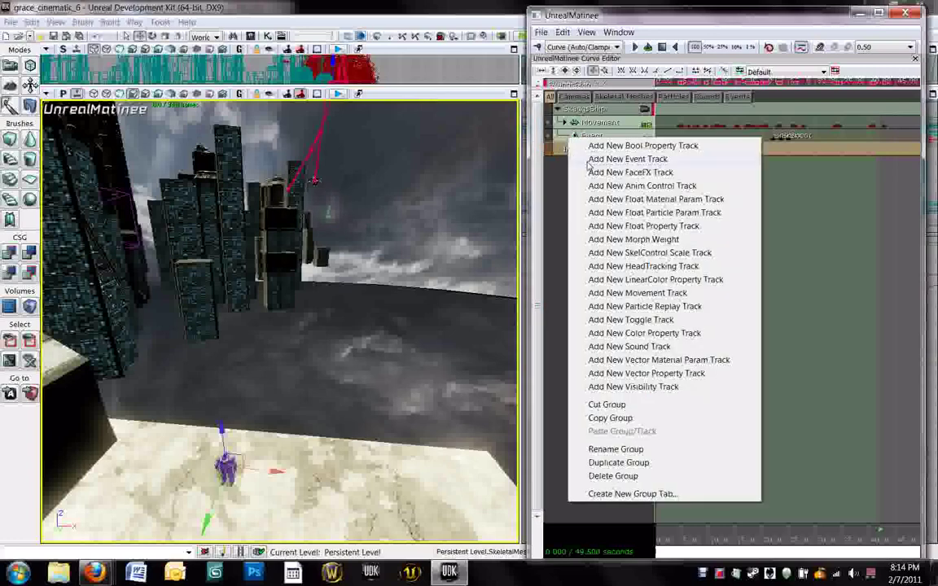
left_click(692, 186)
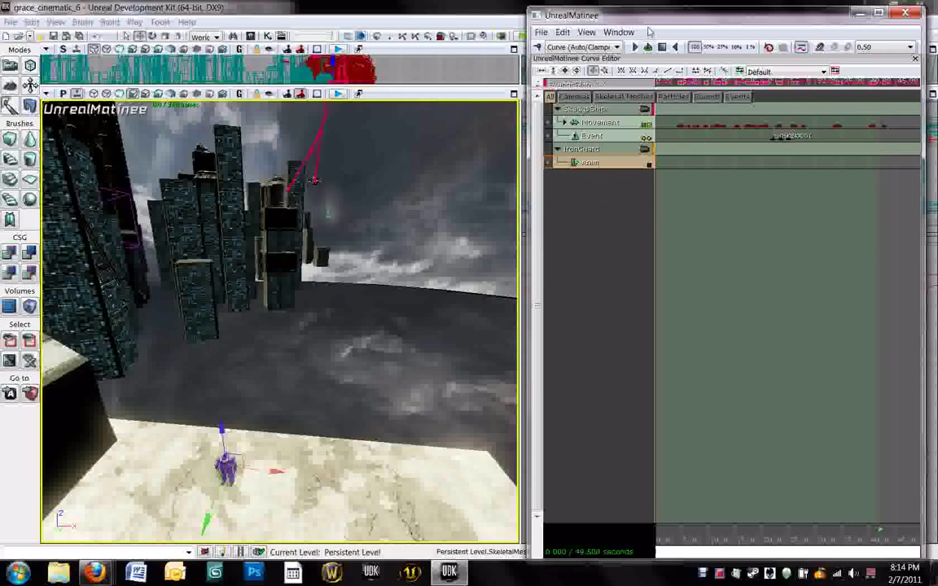
left_click_drag(648, 20, 646, 14)
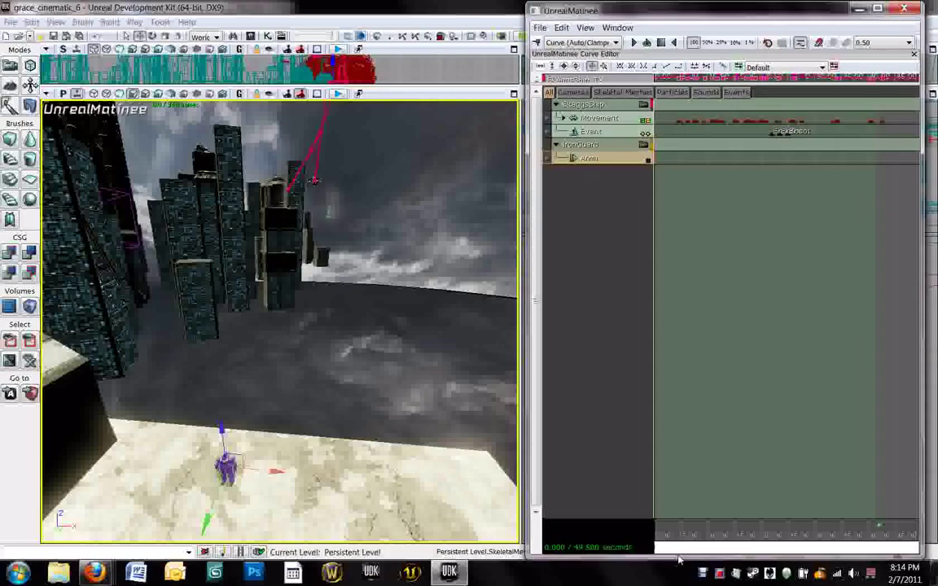
left_click_drag(679, 556, 653, 554)
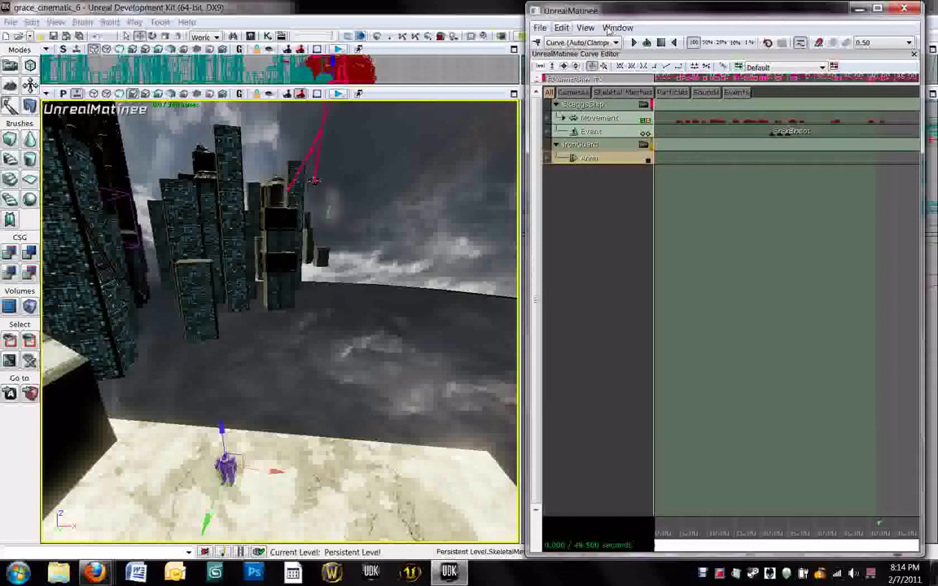
Step: Show the IronGuard group's properties in Matinee and widen the properties window
left_click(617, 27)
left_click(627, 55)
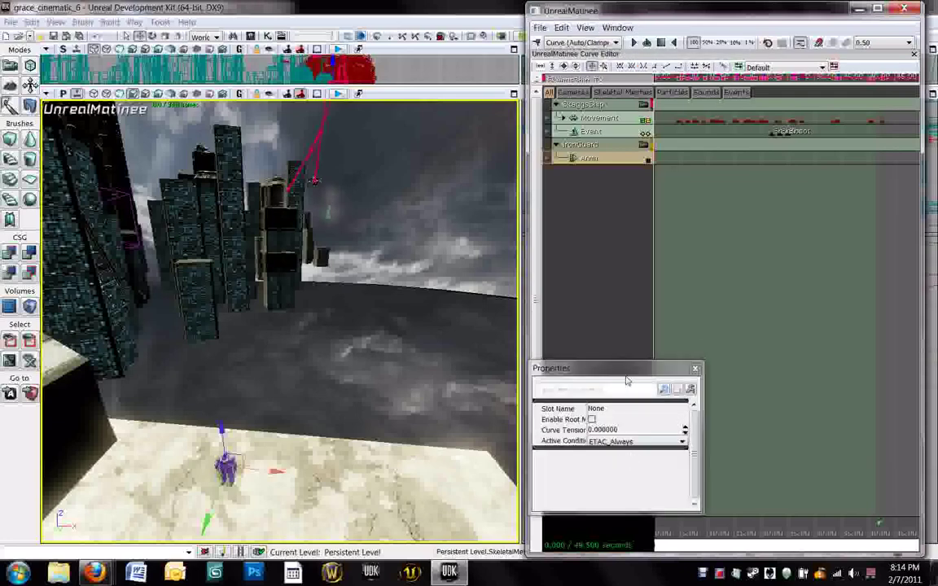
left_click(586, 147)
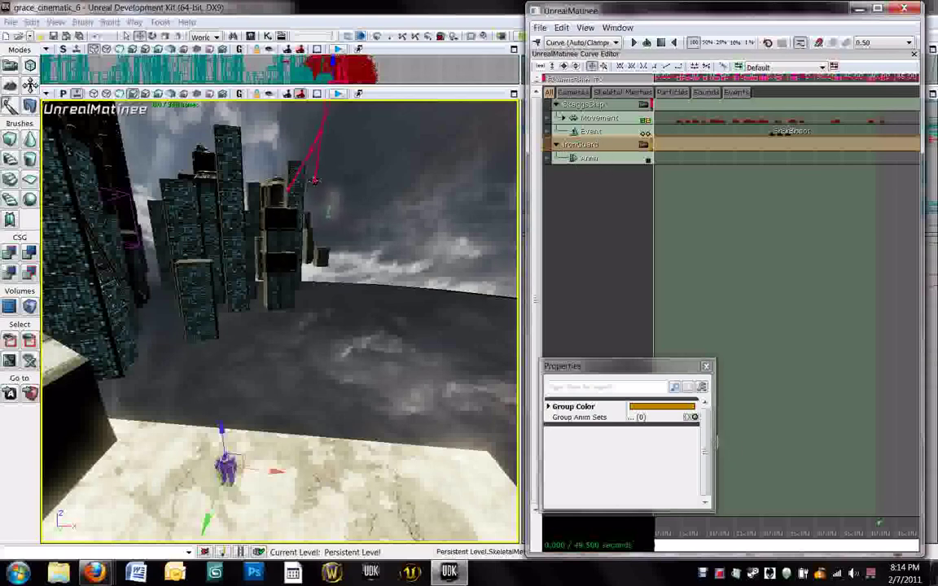
left_click_drag(715, 443, 930, 448)
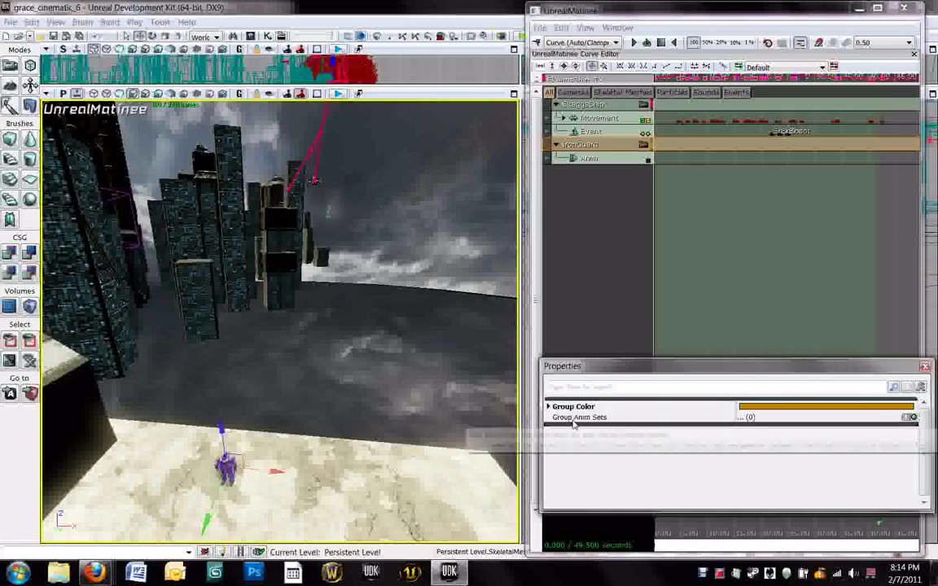
Step: Add one Group Anim Sets entry to the IronGuard group and assign K_AnimHuman_BaseMale from the Content Browser to it
left_click(912, 418)
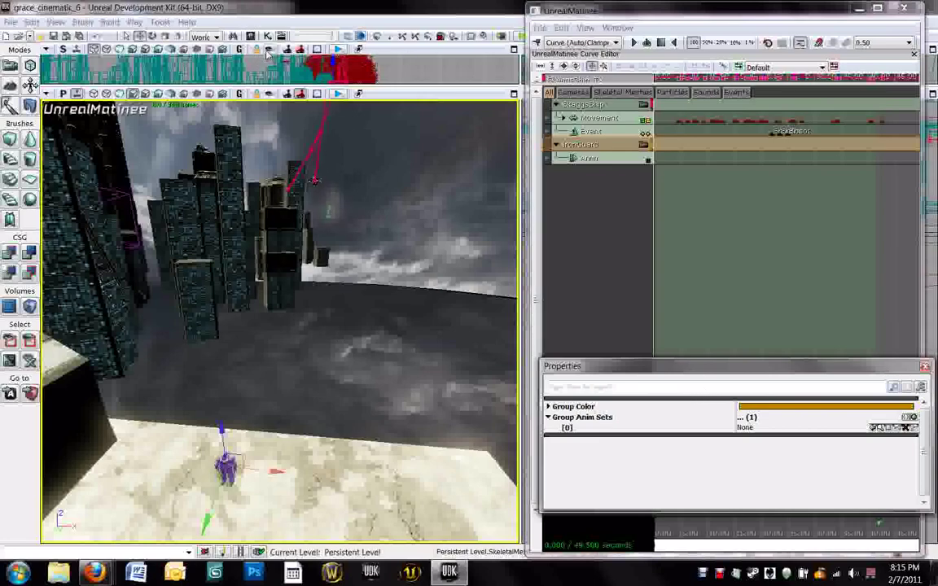
left_click(235, 35)
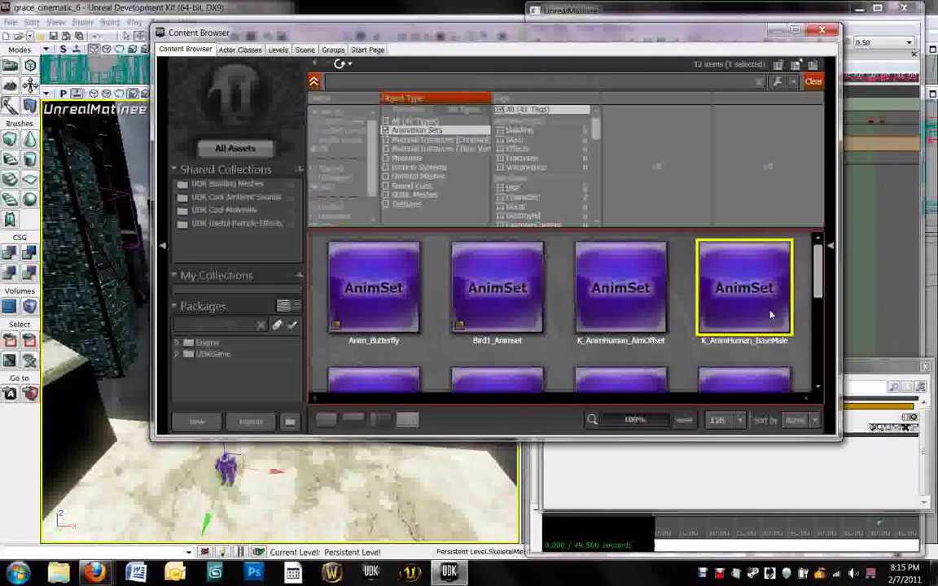
left_click(875, 408)
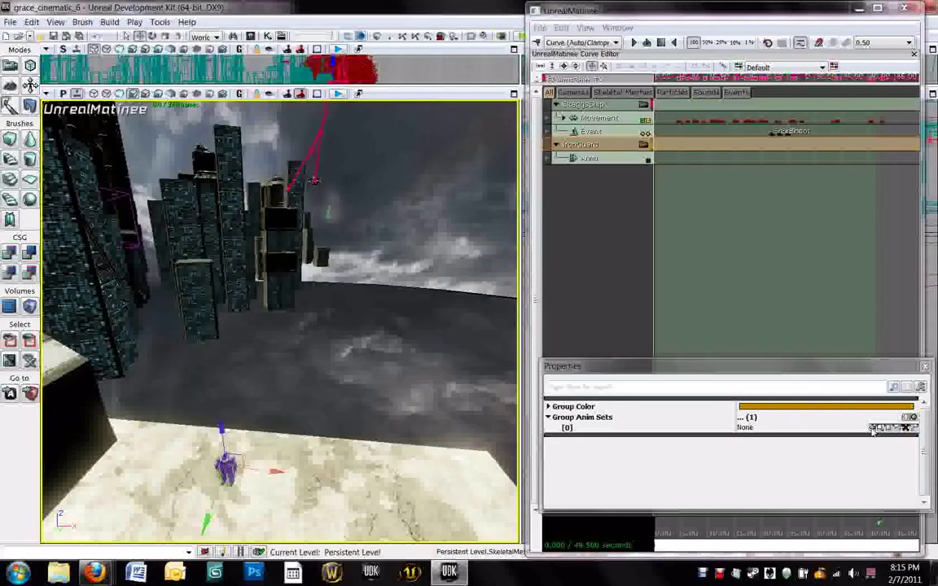
left_click(872, 428)
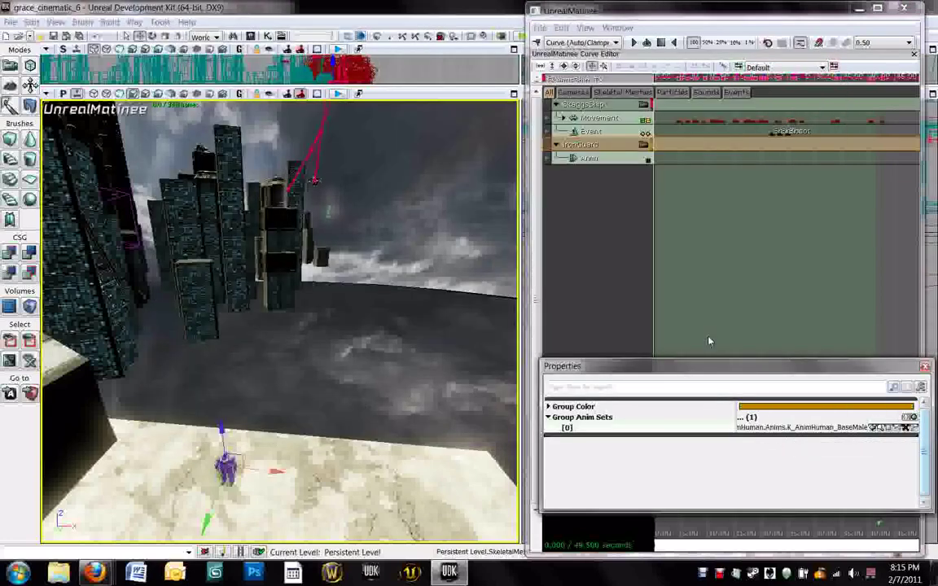
Step: Add a Taunt_FB_Hoolahoop animation key at about 1.04 seconds on the IronGuard group's Anim track, with the properties window closed
left_click(603, 157)
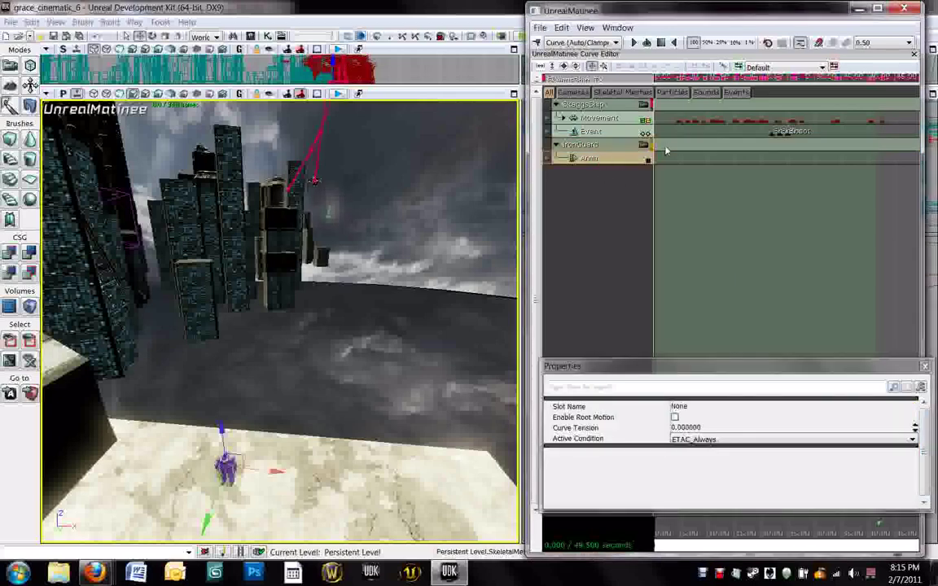
left_click(925, 366)
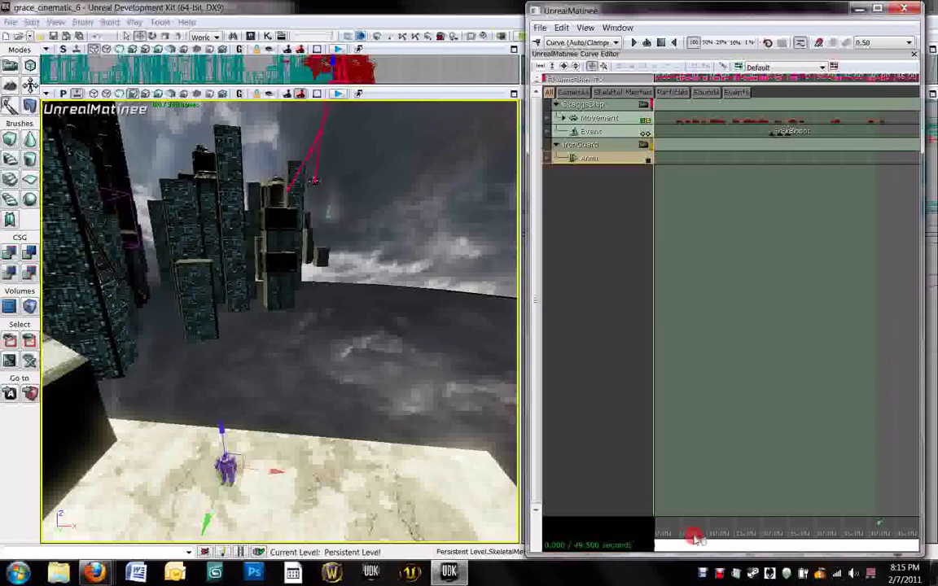
left_click_drag(691, 535, 662, 541)
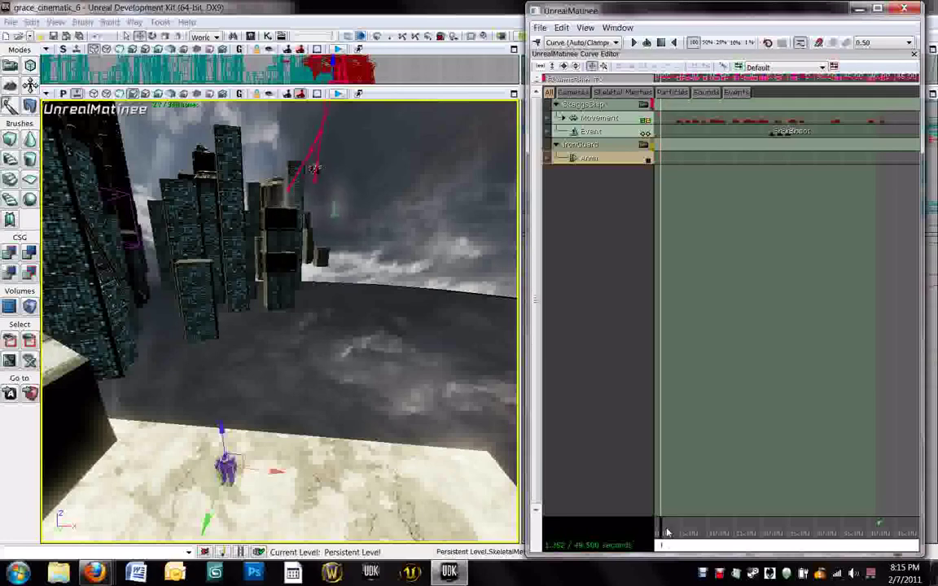
left_click_drag(667, 532, 658, 528)
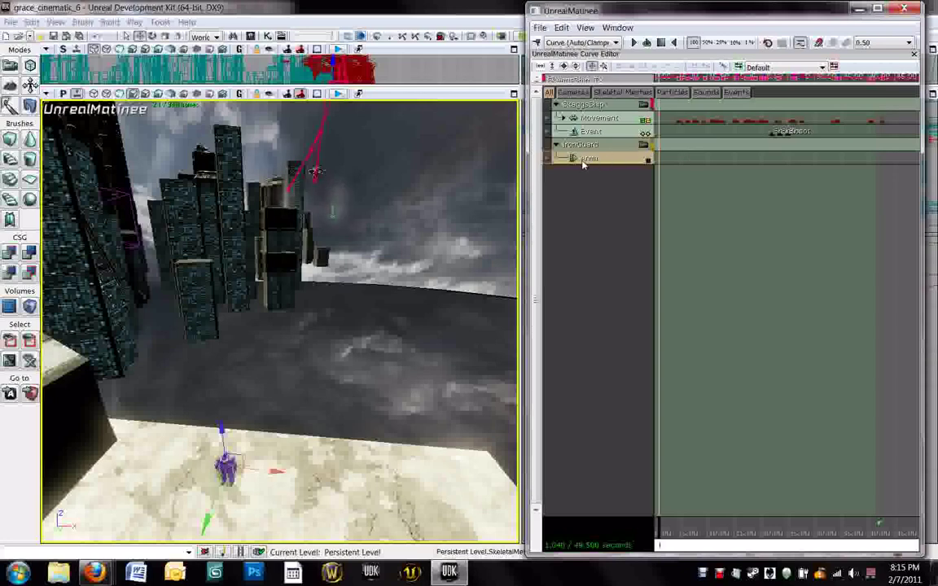
key("Return")
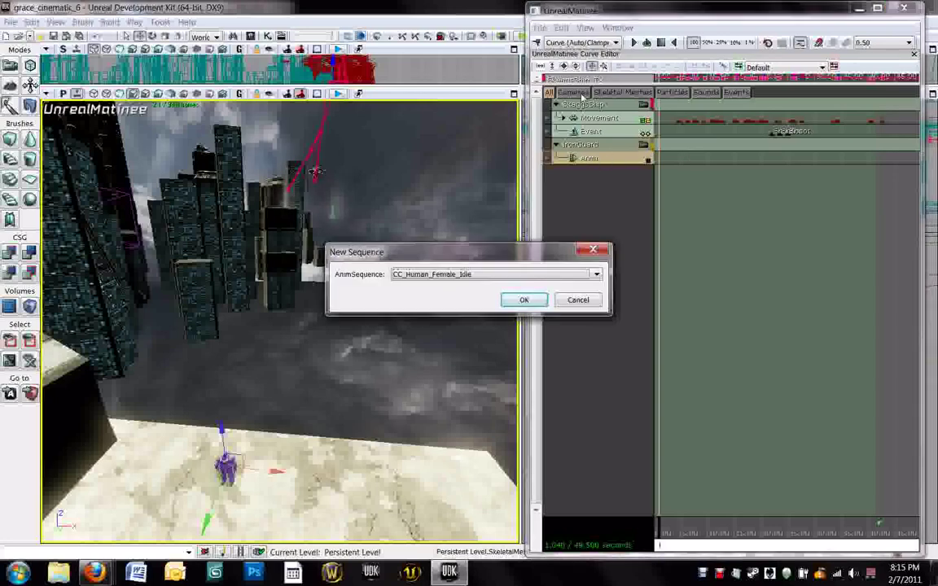
left_click(597, 274)
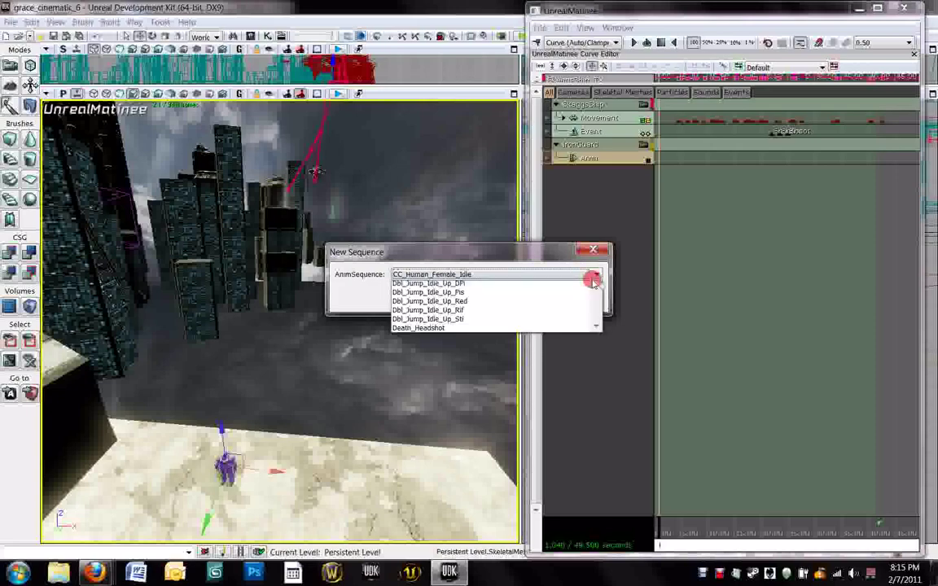
scroll(576, 505, "down", 10)
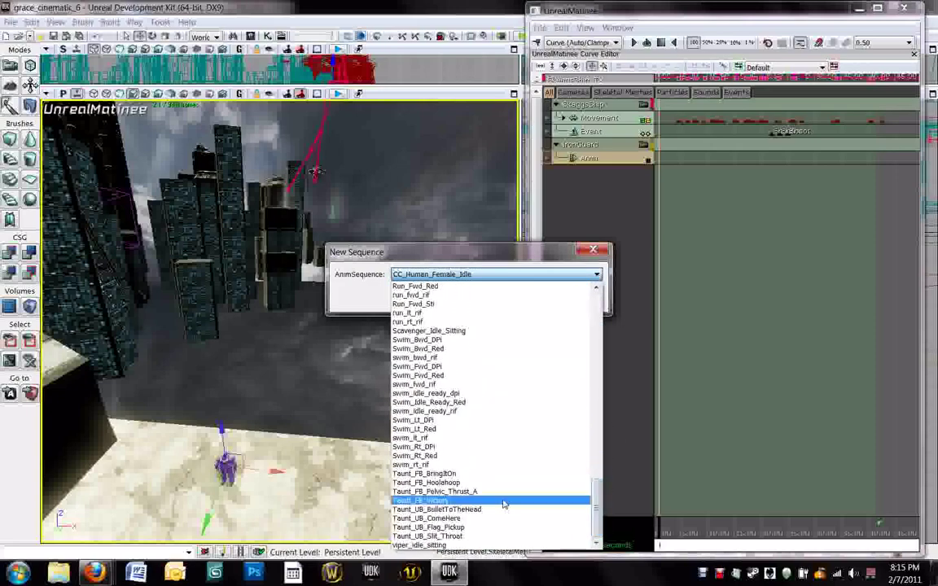
left_click(484, 487)
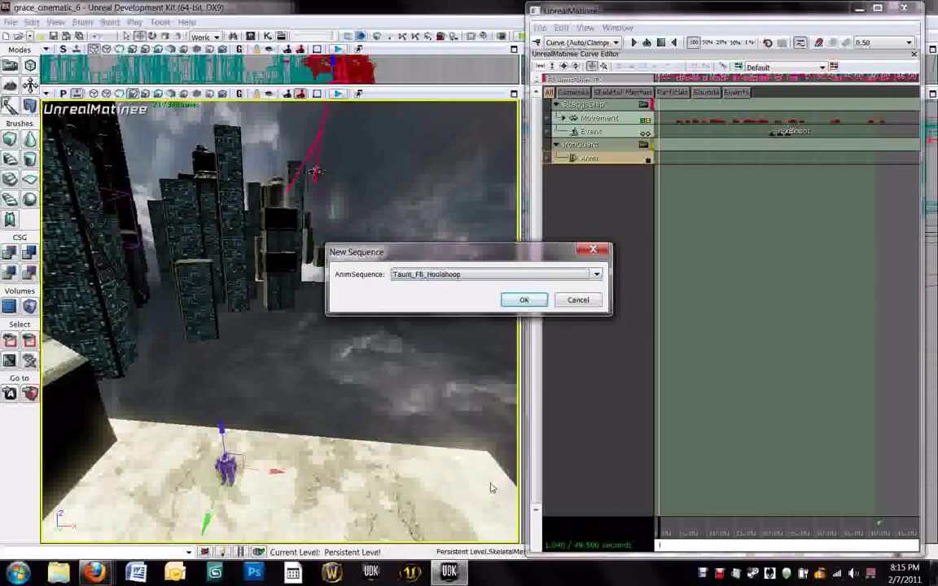
left_click(521, 300)
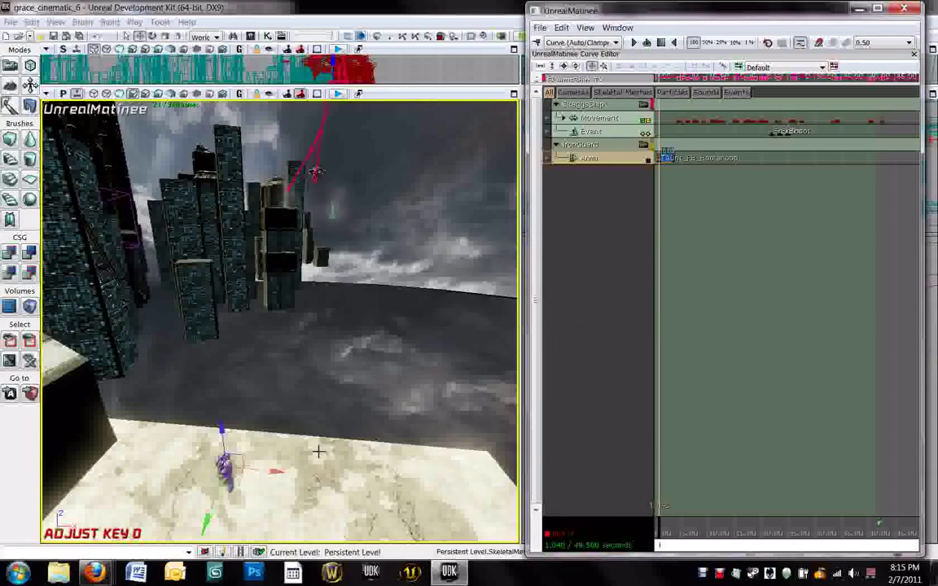
Step: Preview the character's hoolahoop animation by scrubbing the Matinee time to about 1.46 seconds and viewing the character more closely
right_click_drag(318, 452, 272, 514)
left_click_drag(294, 444, 293, 476)
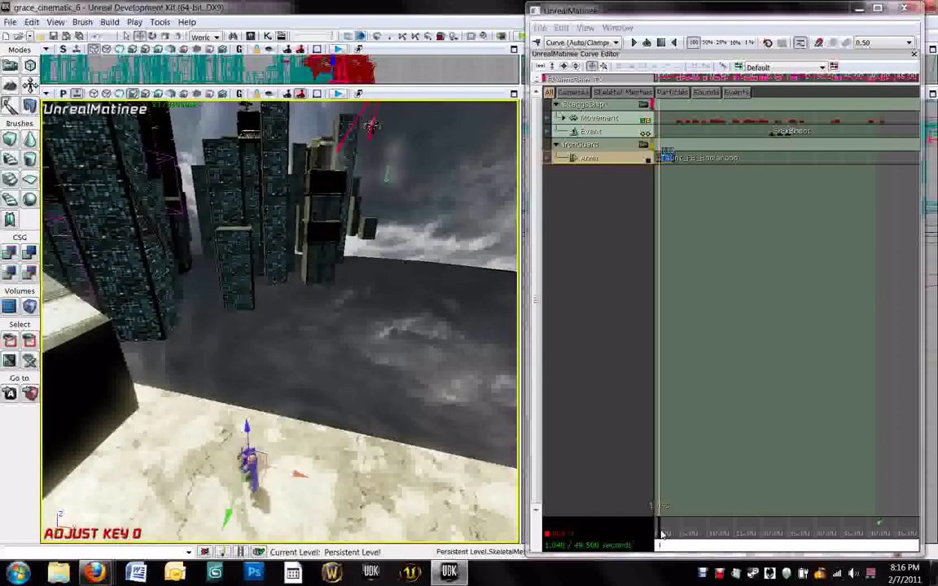
mouse_move(661, 534)
left_mouse_down()
mouse_move(673, 533)
mouse_move(661, 535)
left_mouse_up()
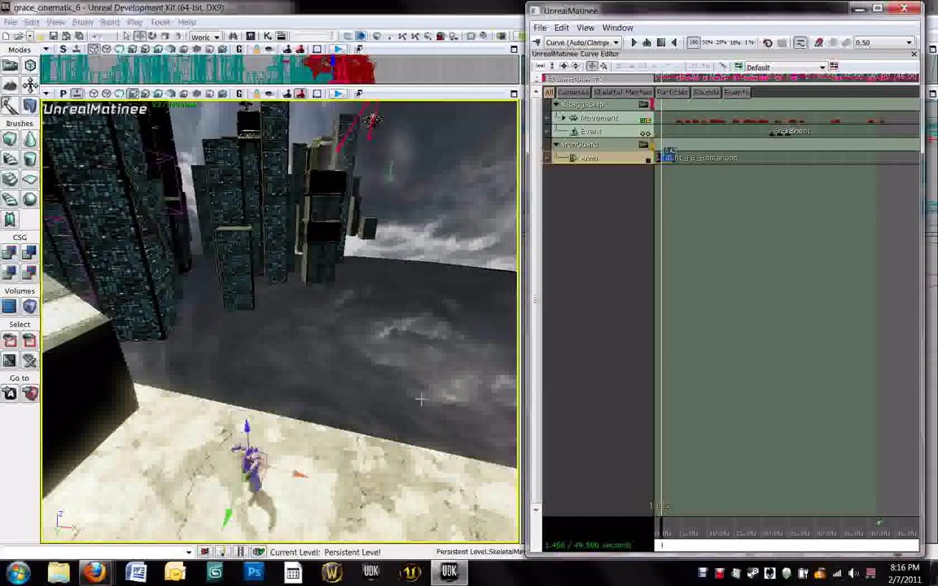
right_click_drag(437, 402, 73, 348)
right_click_drag(493, 442, 510, 403)
right_click_drag(349, 328, 350, 409)
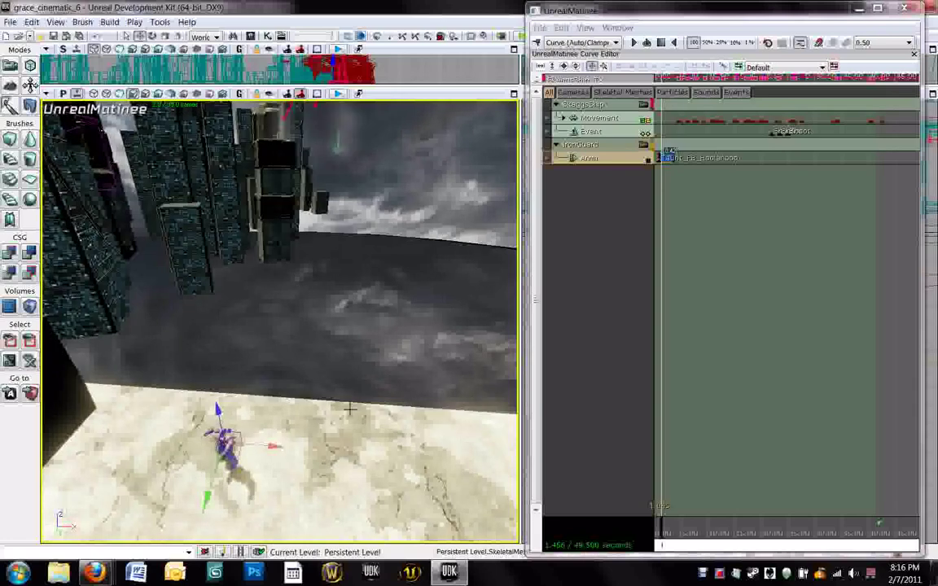